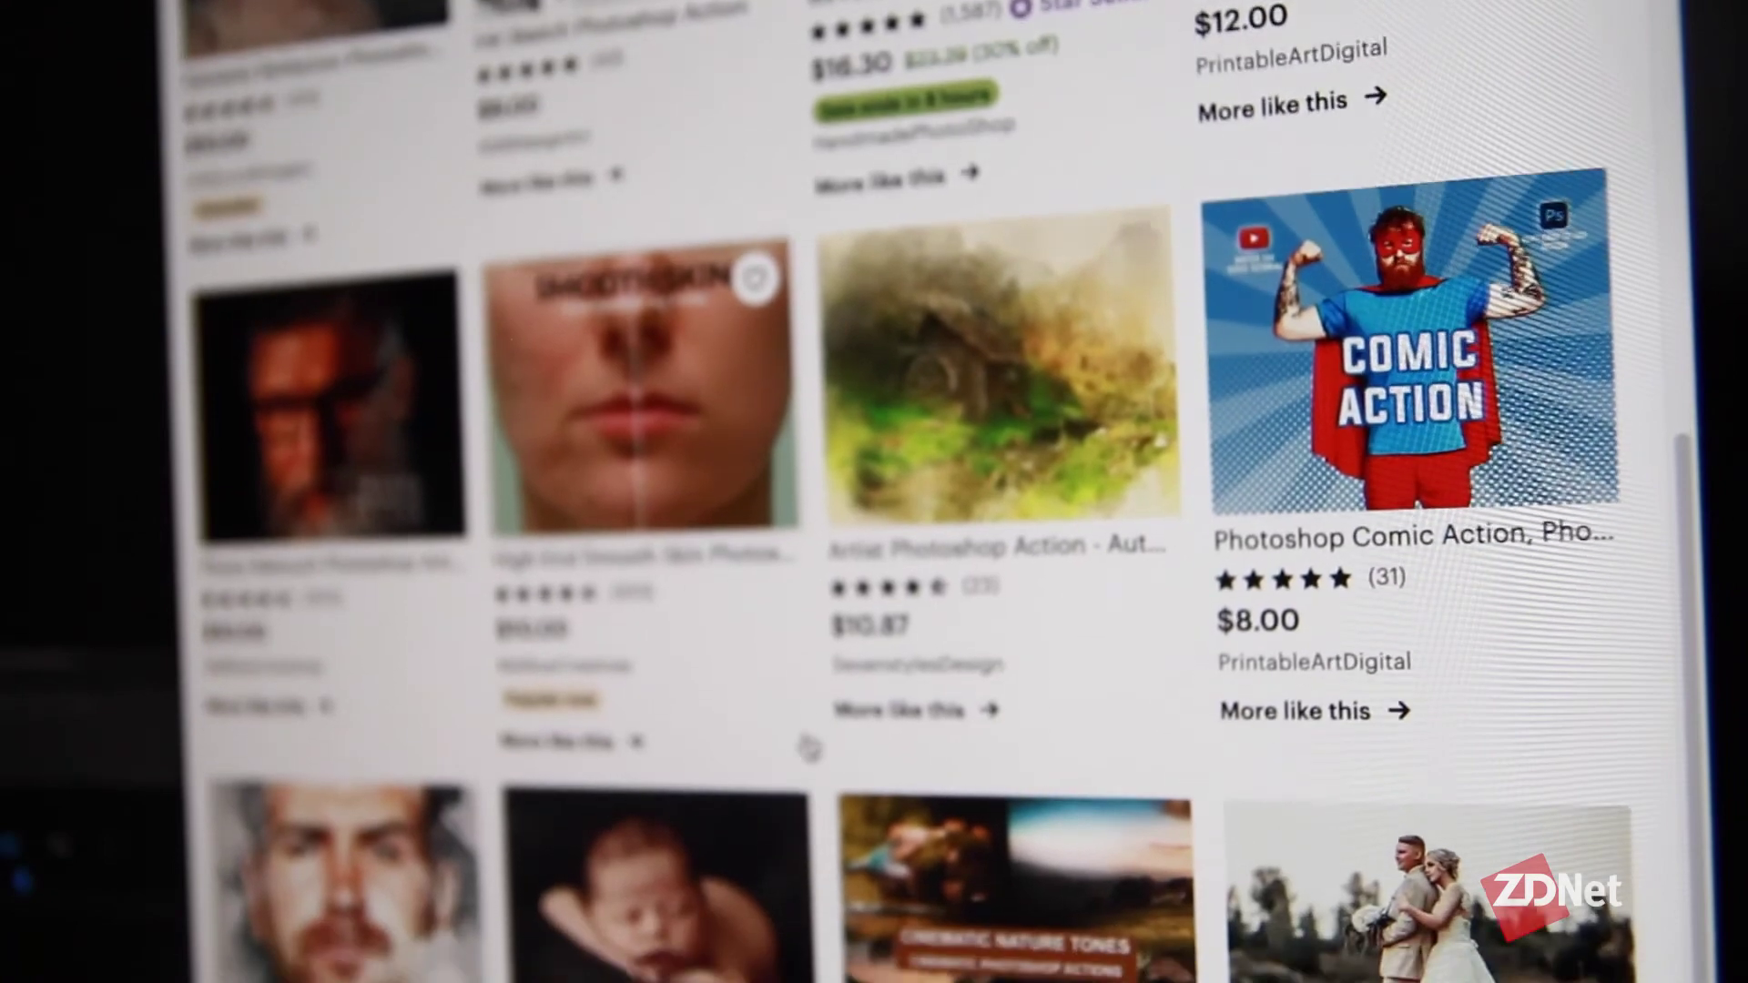
# - Browse the online Photoshop action listings and the Pastel preview images, and open the Pop Art Photoshop Action page to examine it
pyautogui.scroll(-8, 808, 746)
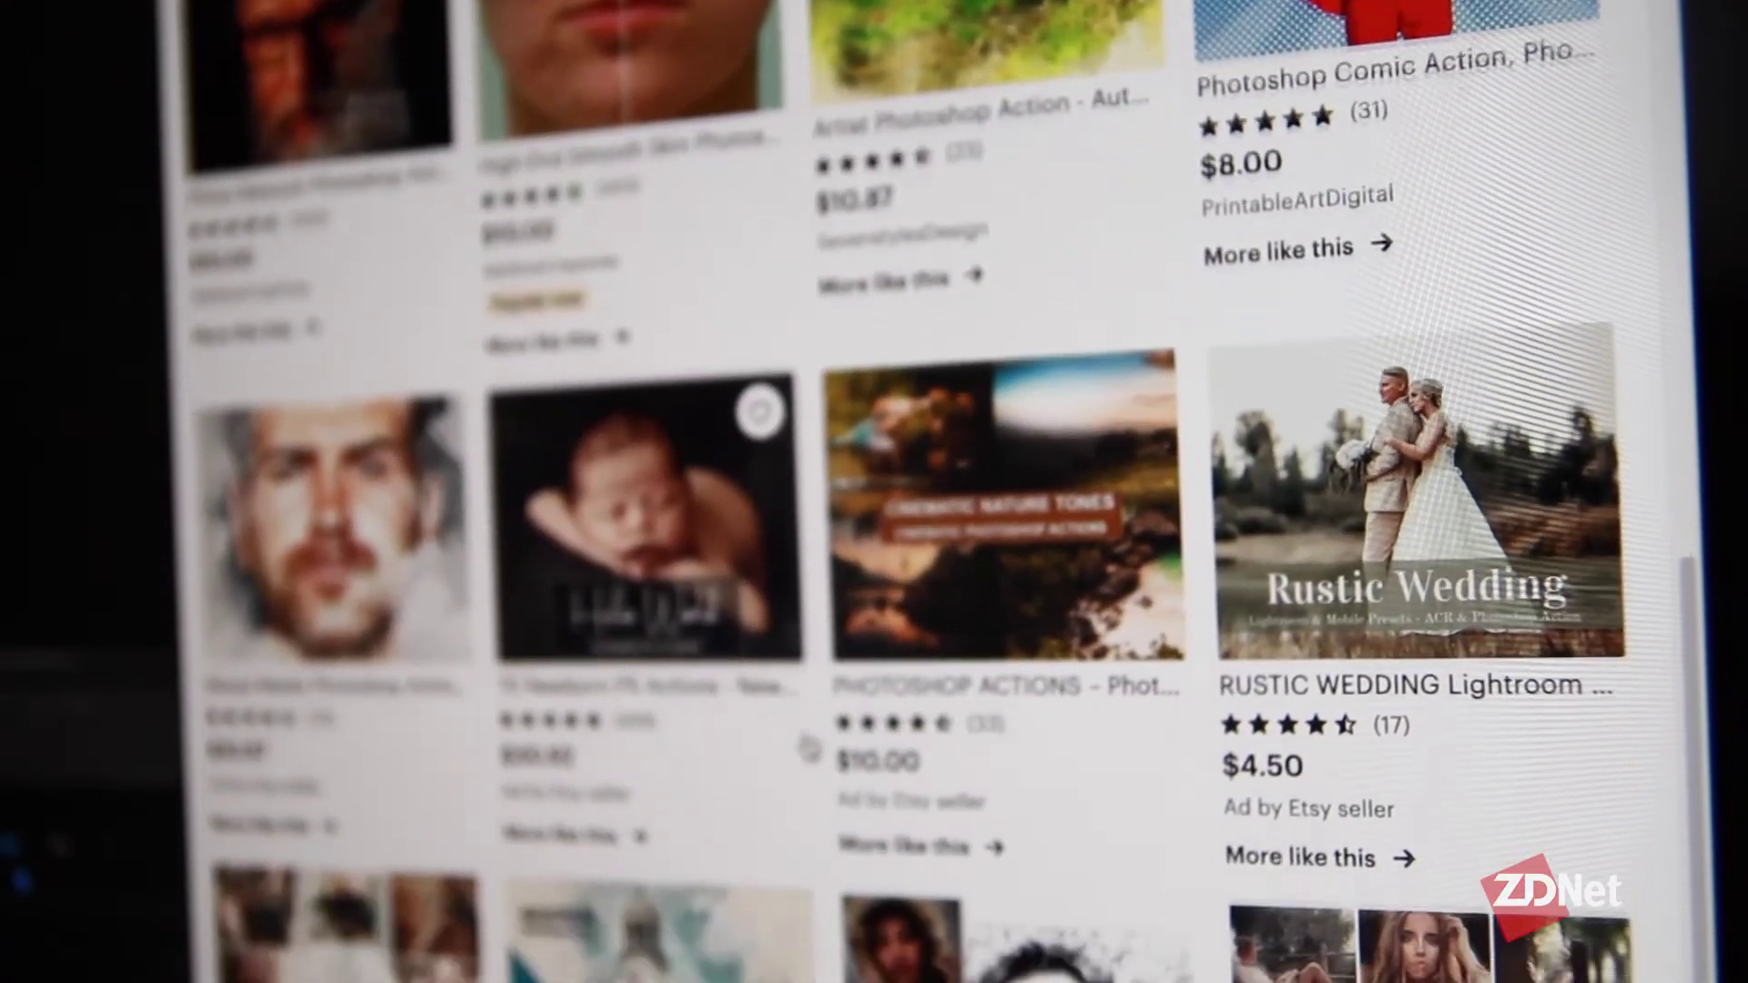
pyautogui.scroll(-3, 809, 746)
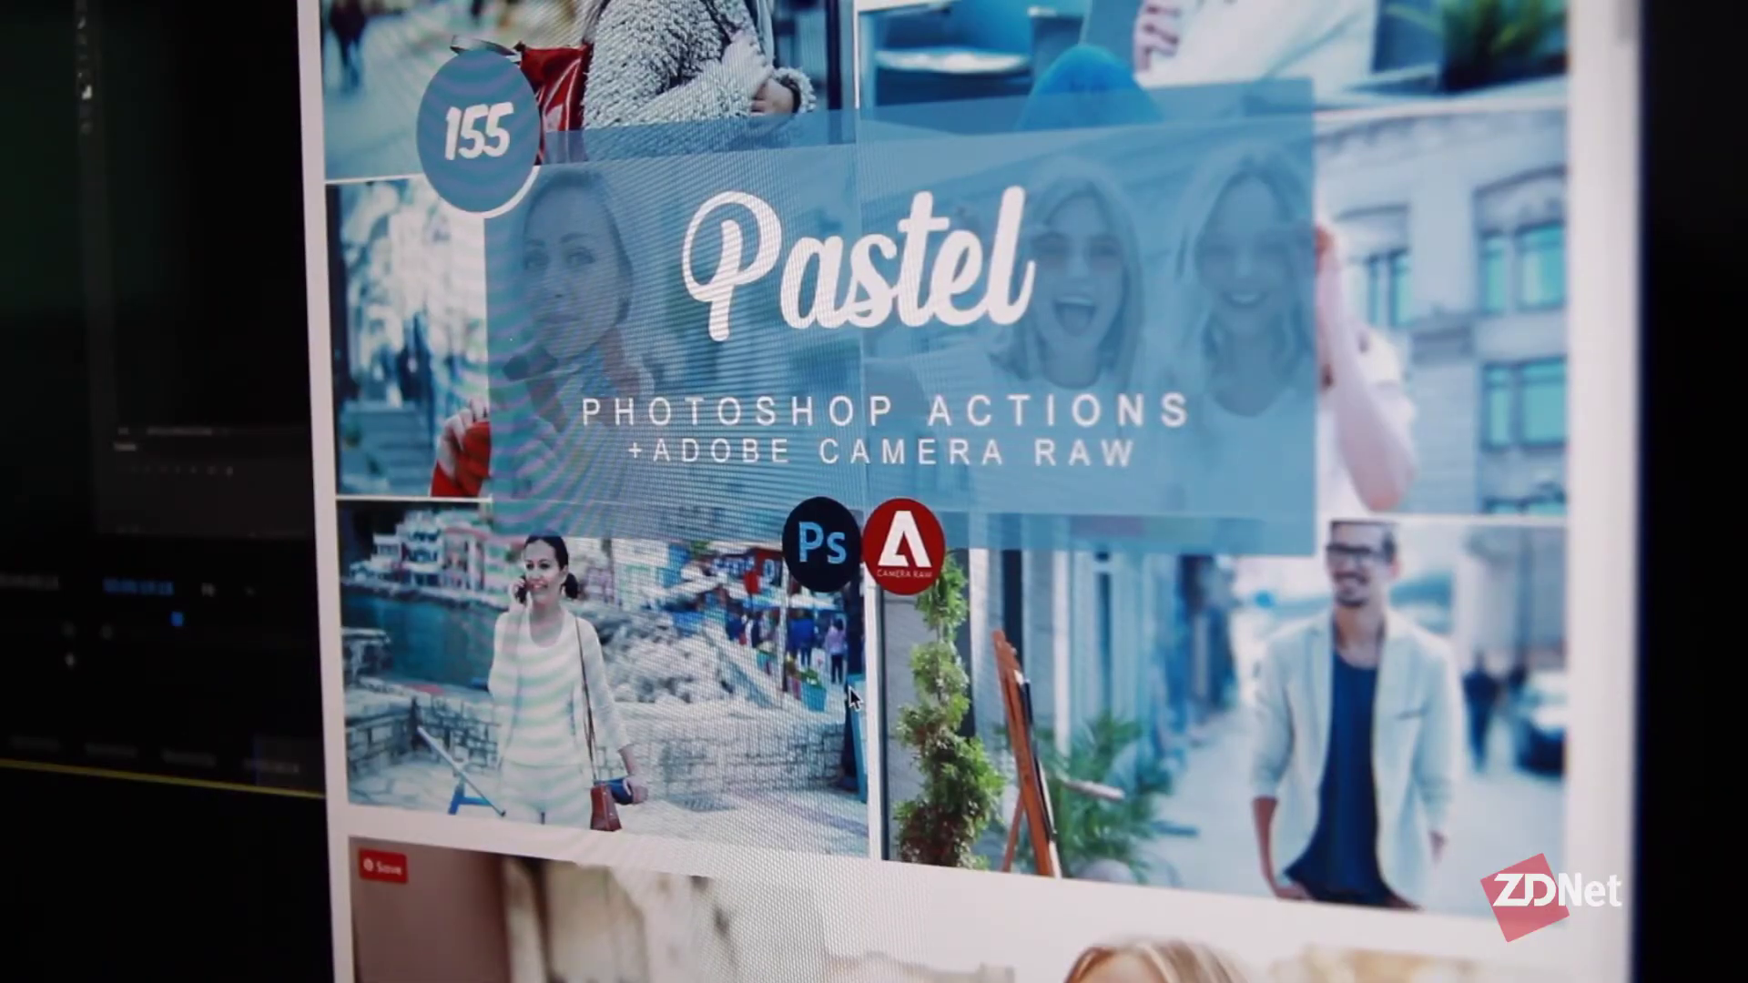
pyautogui.scroll(-5, 851, 697)
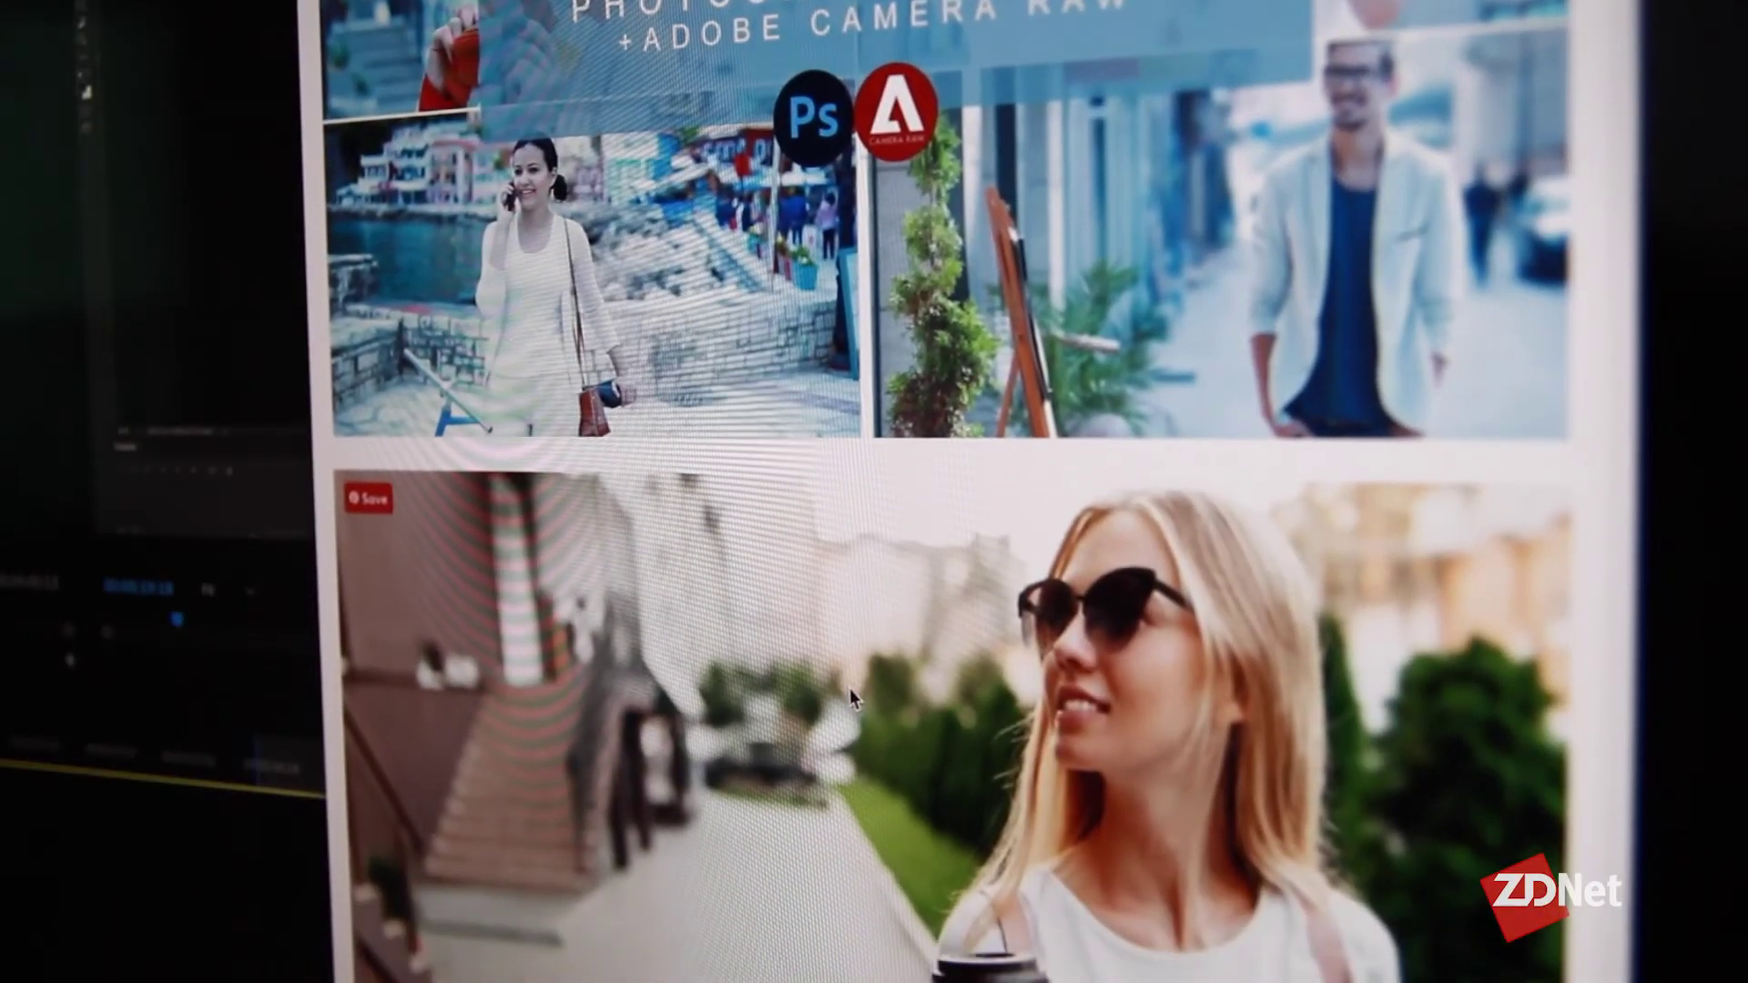
pyautogui.scroll(-5, 849, 688)
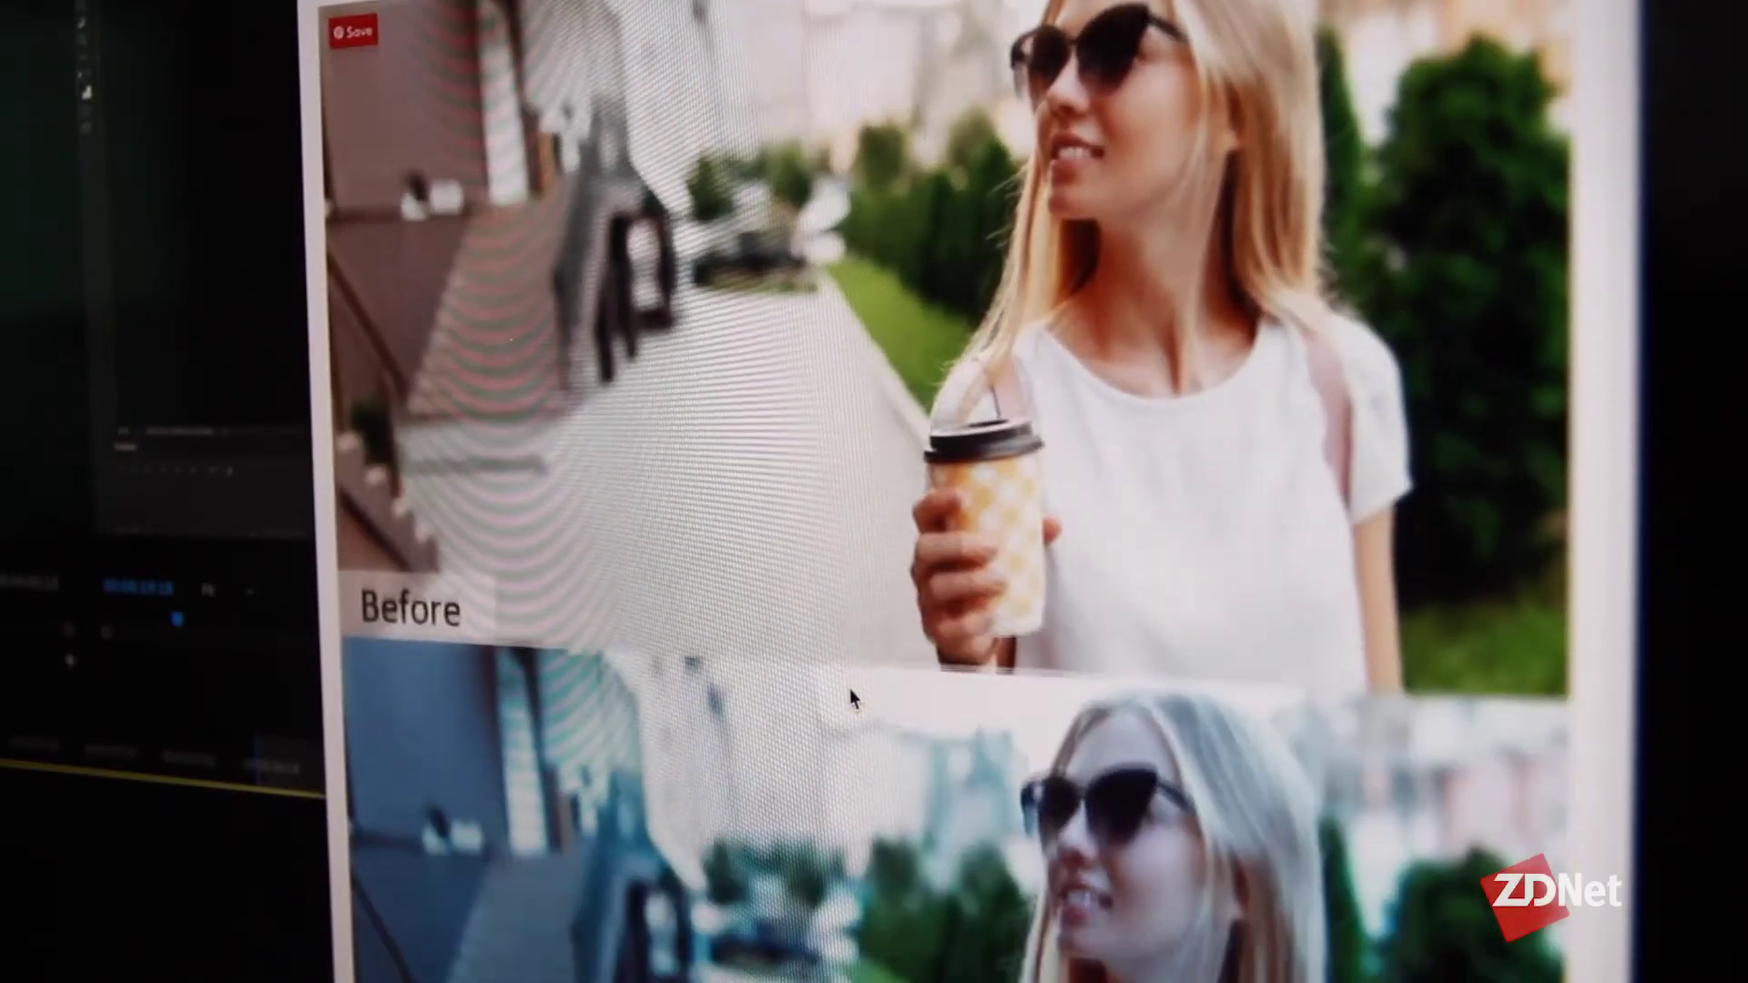
pyautogui.scroll(-5, 850, 688)
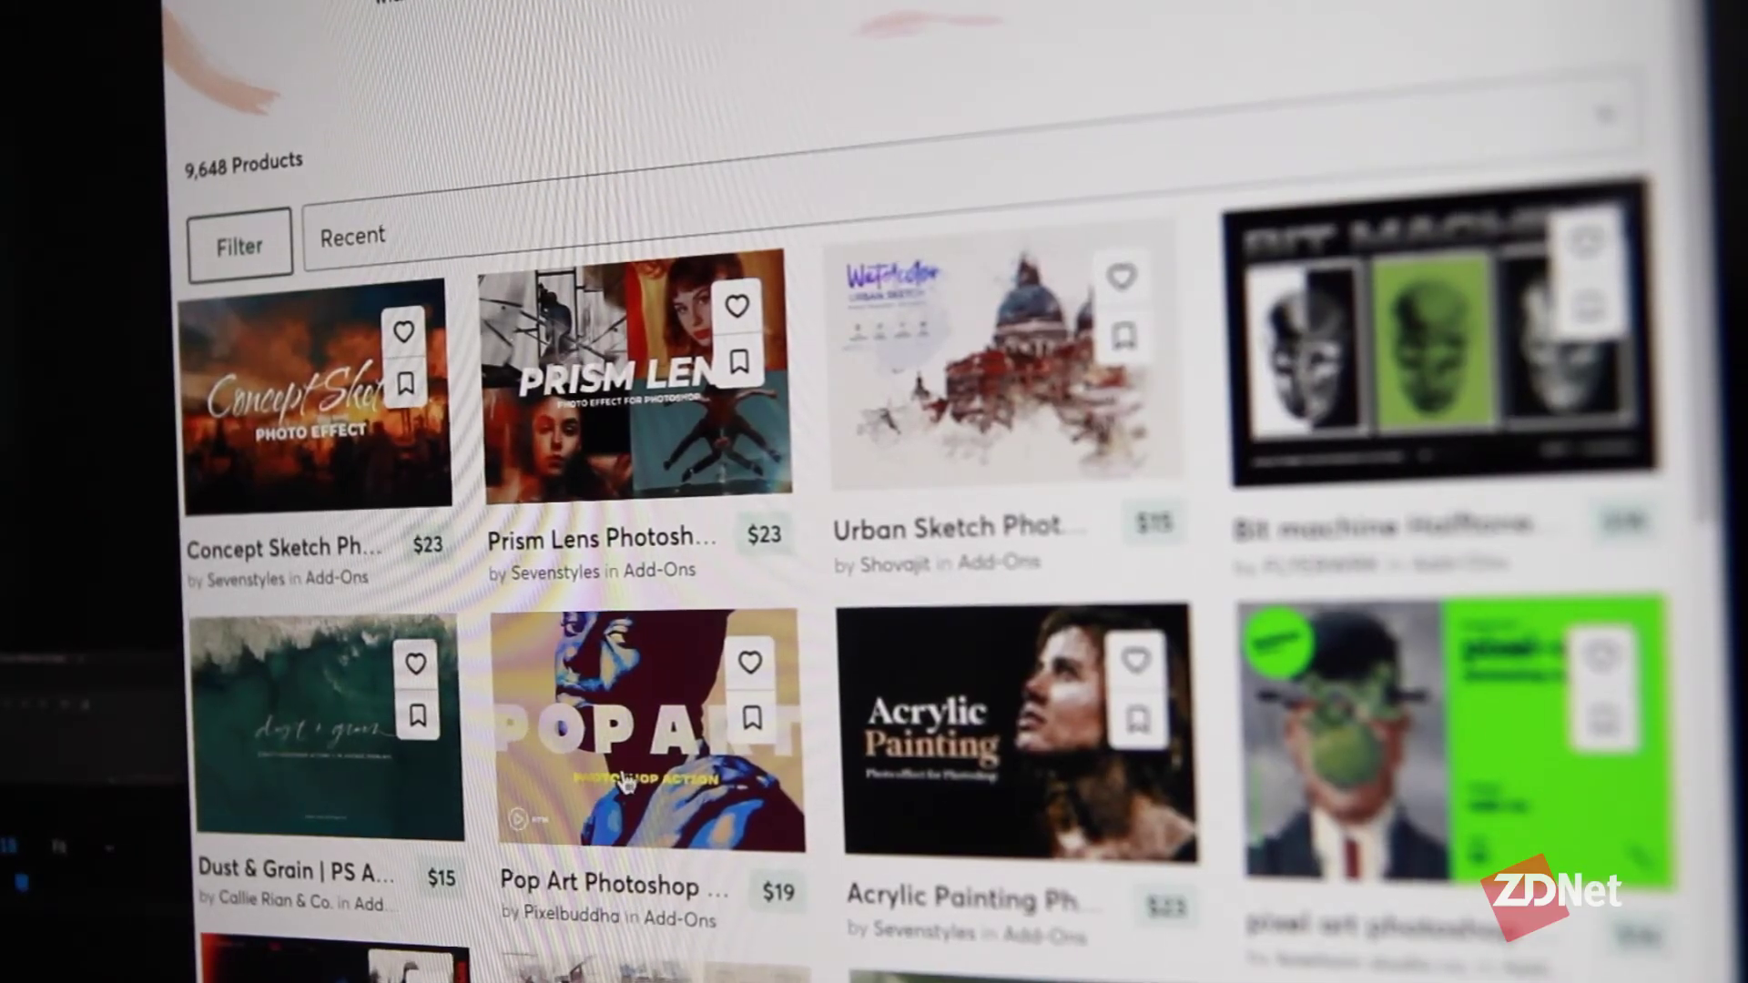
pyautogui.click(624, 783)
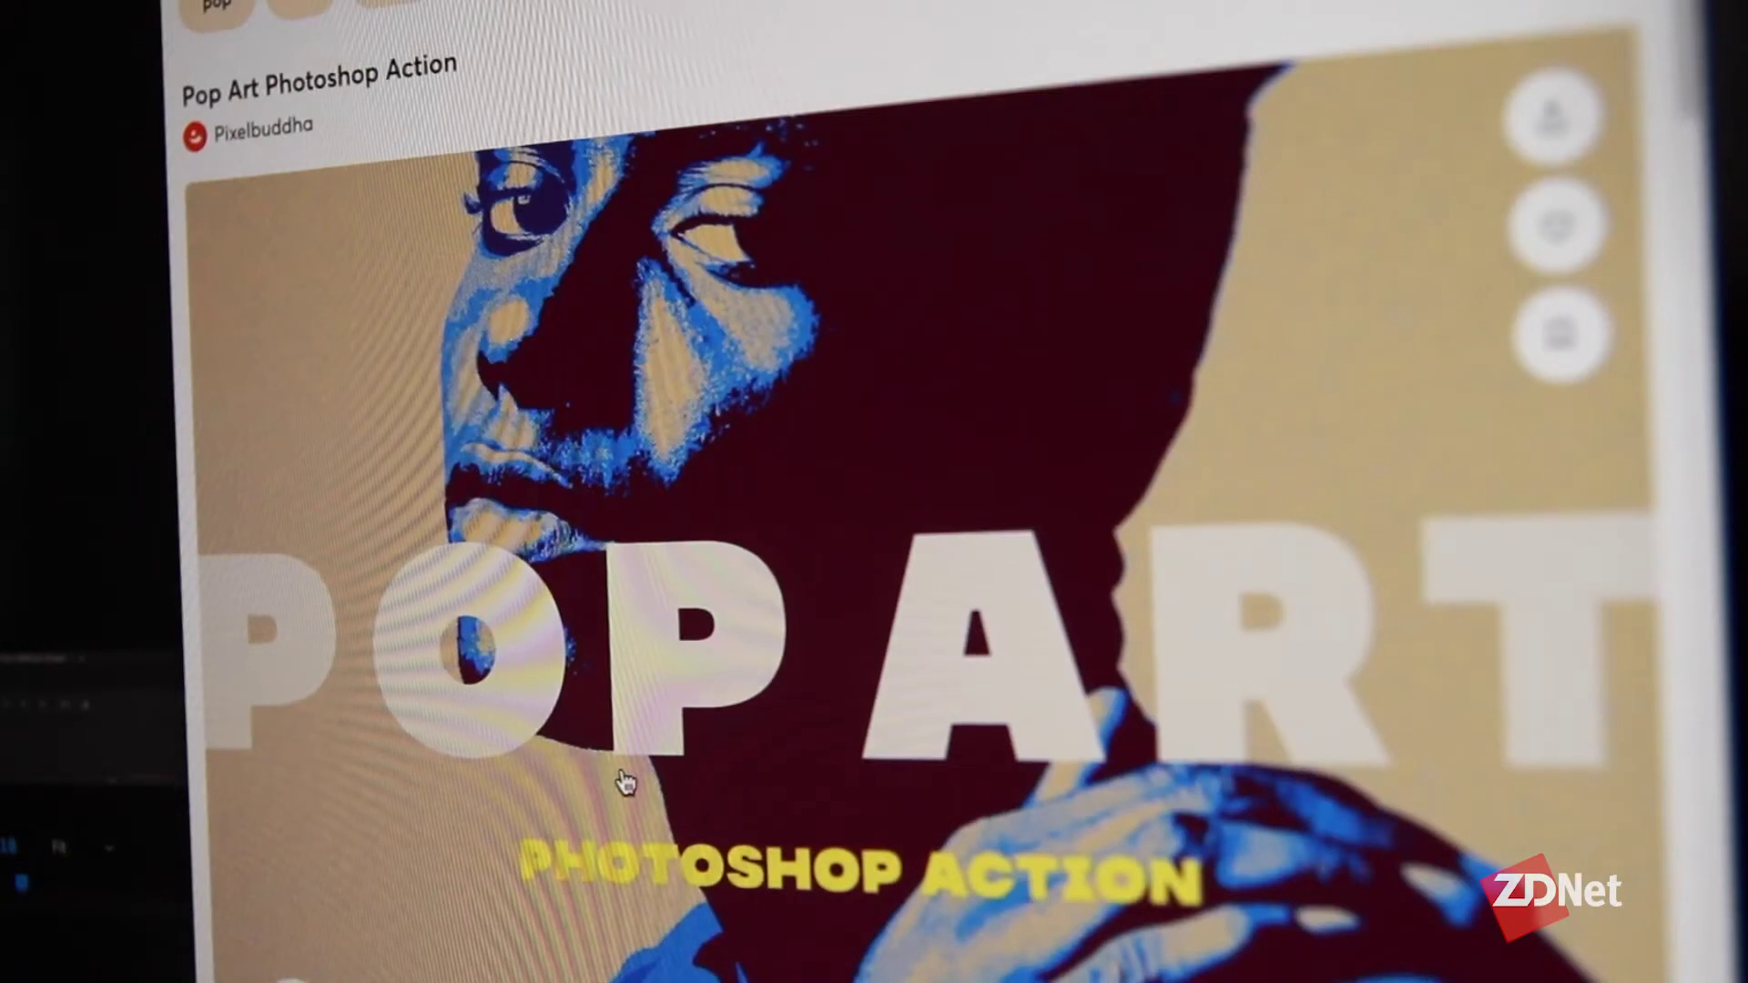
pyautogui.scroll(-3, 625, 782)
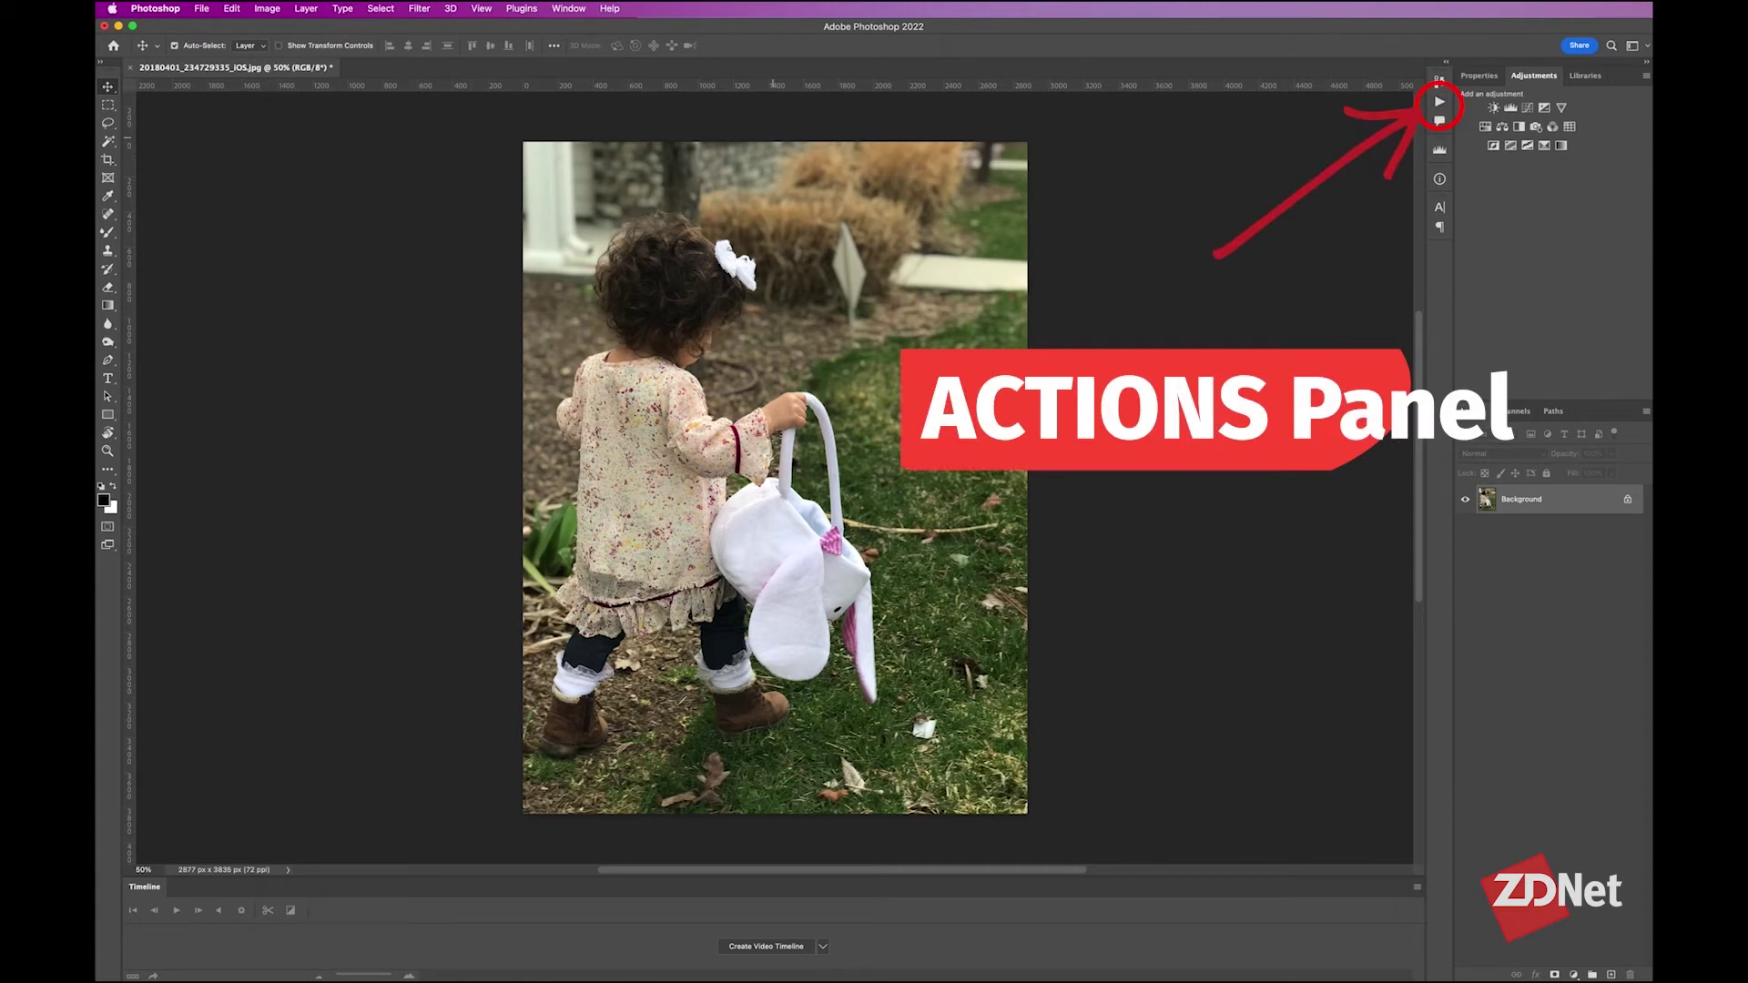
# - Show the Actions panel and start recording a new action named Airy in Default Actions, with function key None and colour Blue
pyautogui.click(568, 9)
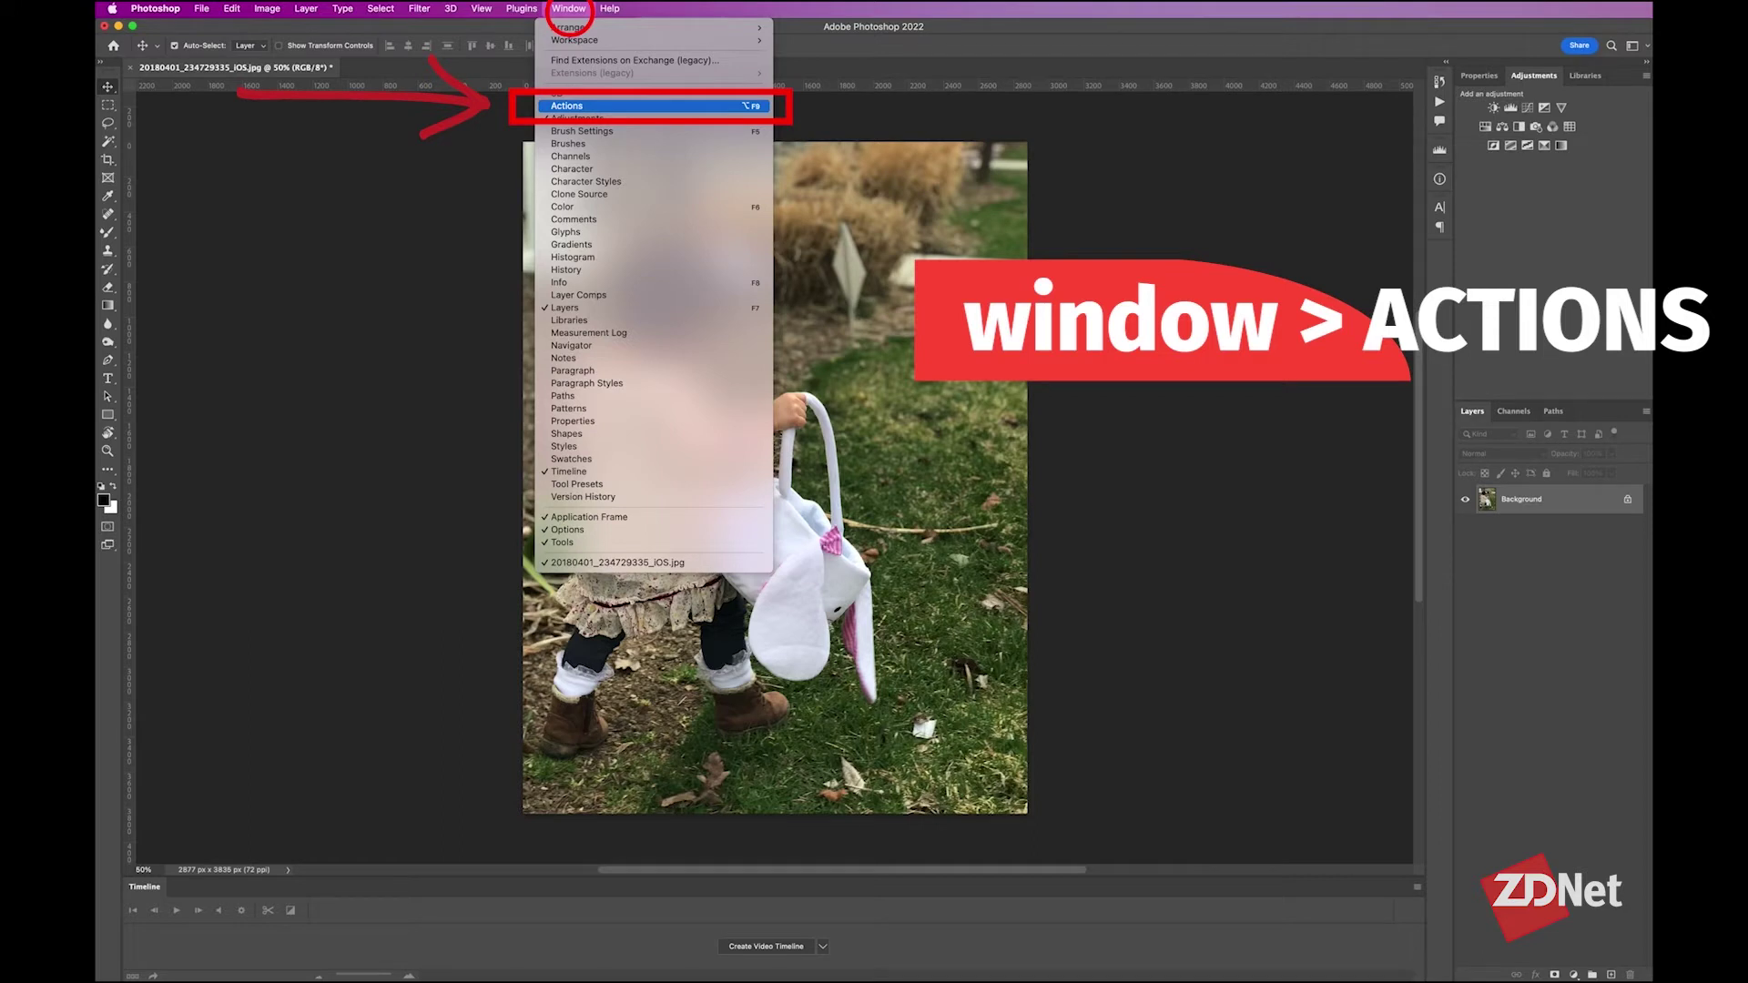
pyautogui.press('Return')
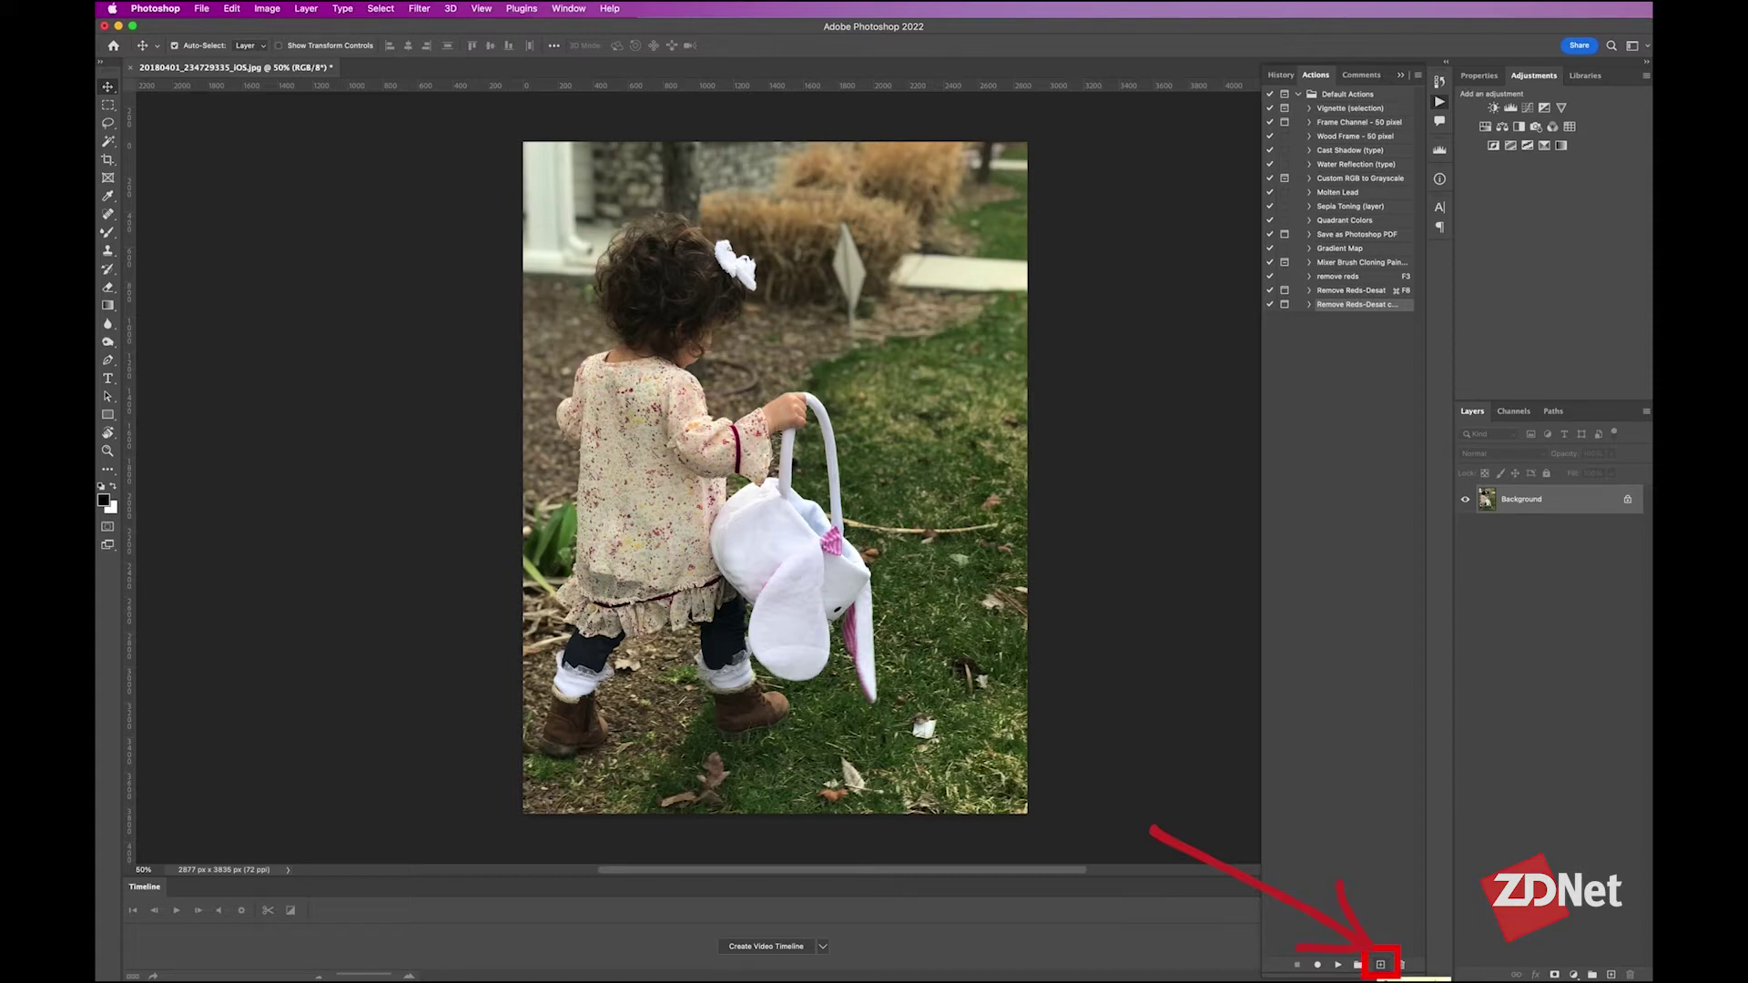
pyautogui.click(1380, 964)
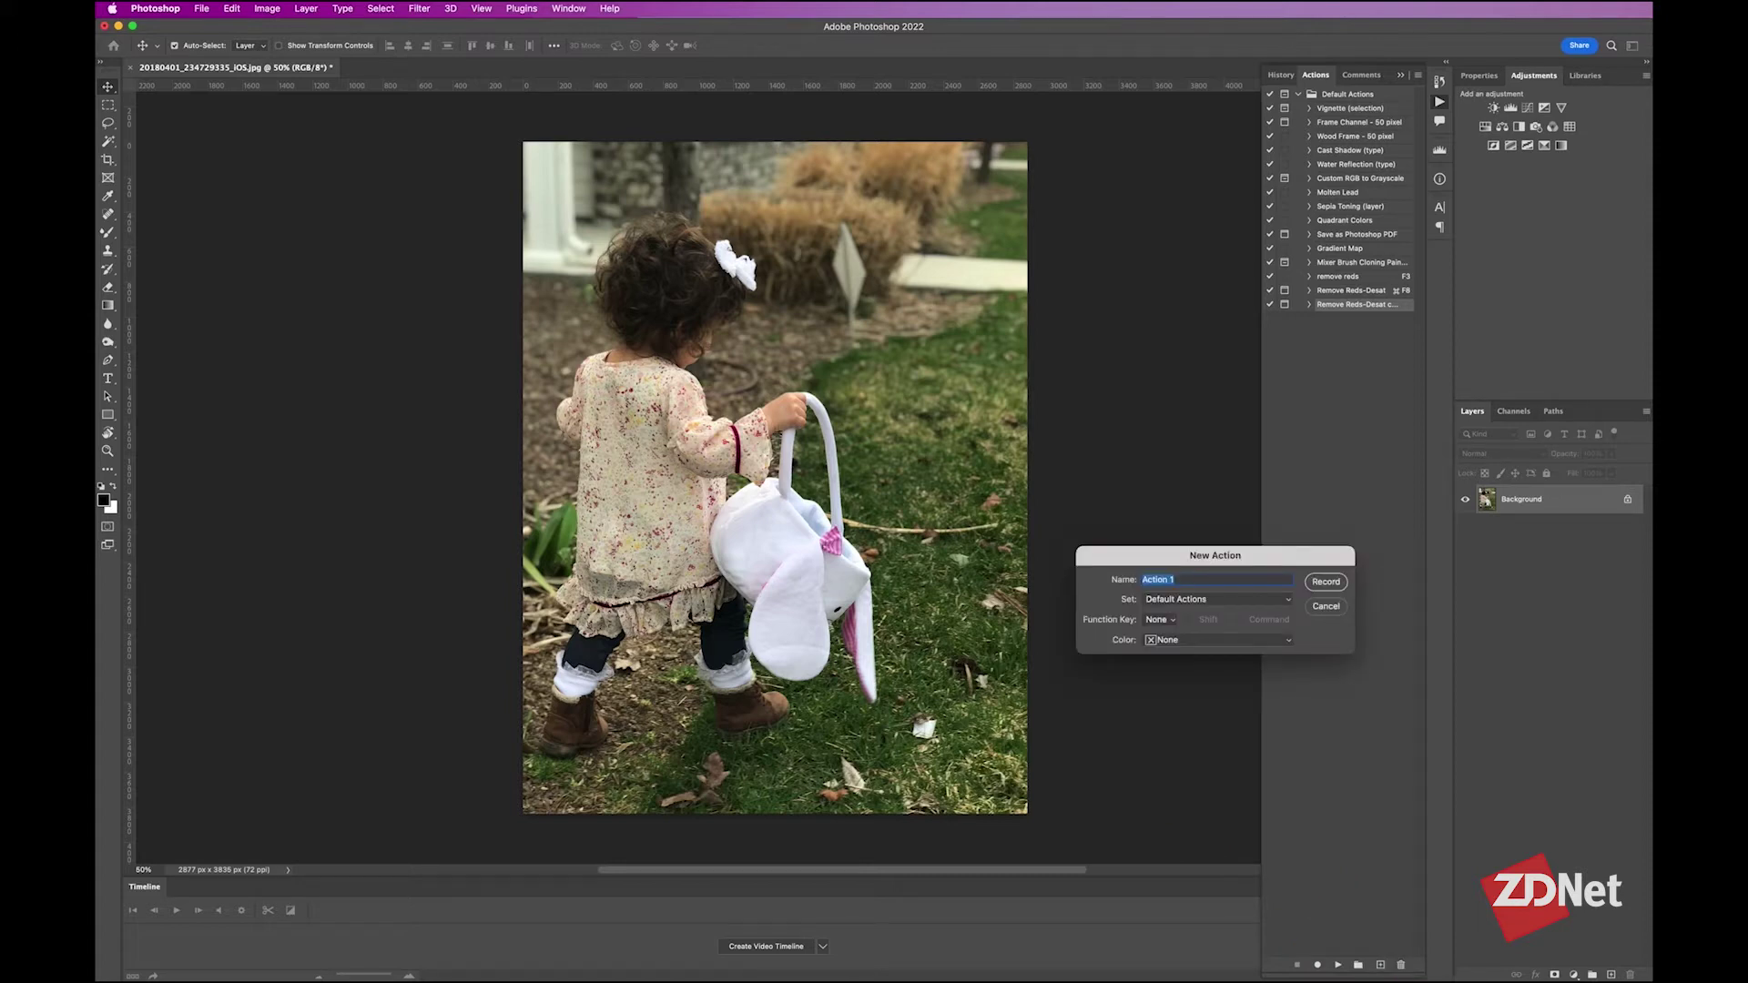
pyautogui.write('A')
pyautogui.click(1160, 619)
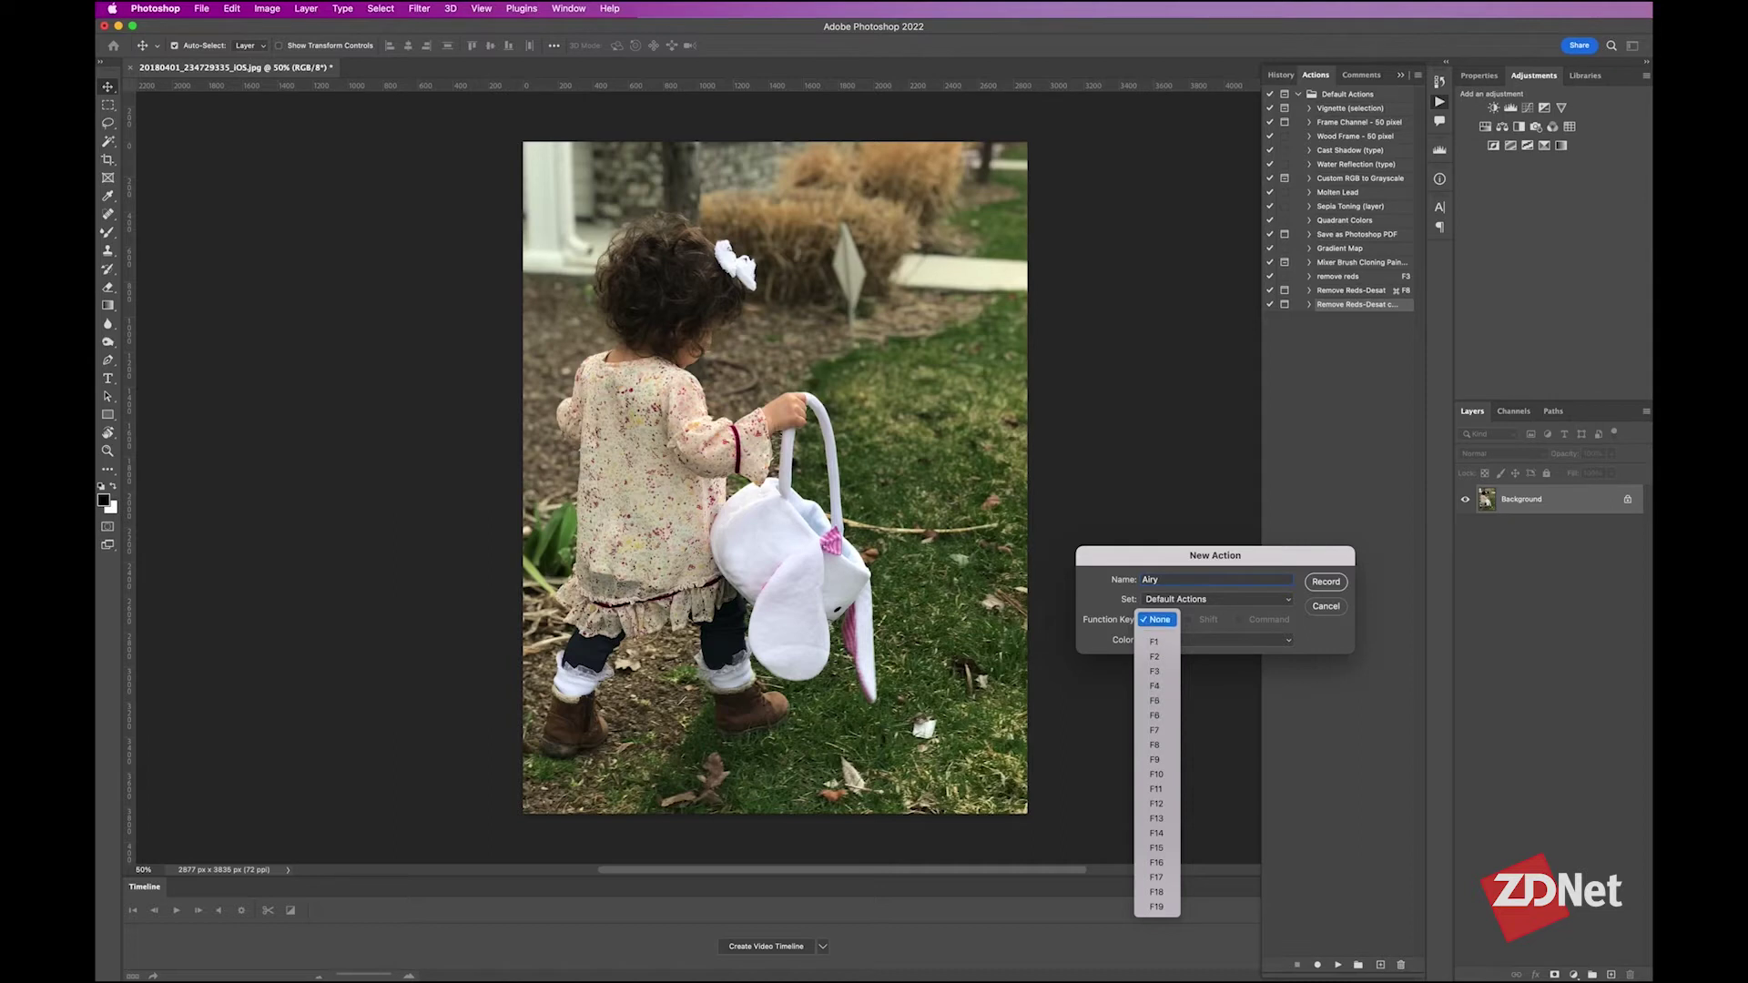
pyautogui.click(1158, 619)
pyautogui.click(1183, 639)
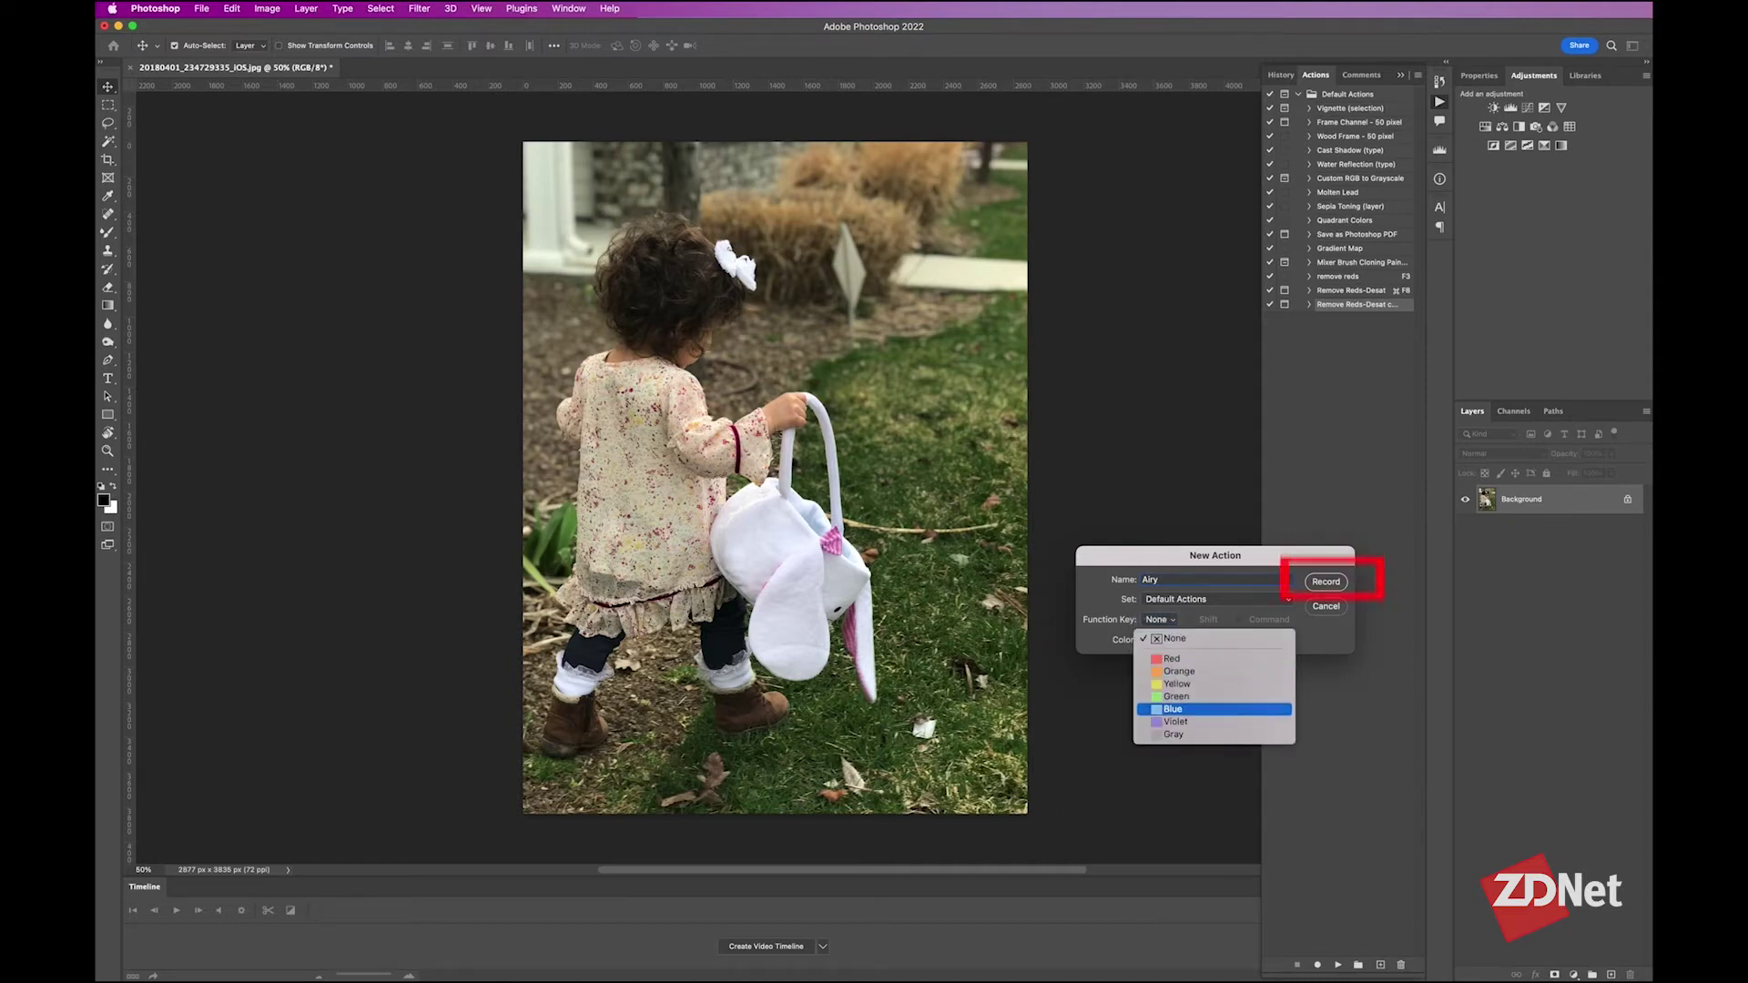
pyautogui.click(1172, 709)
pyautogui.click(1325, 582)
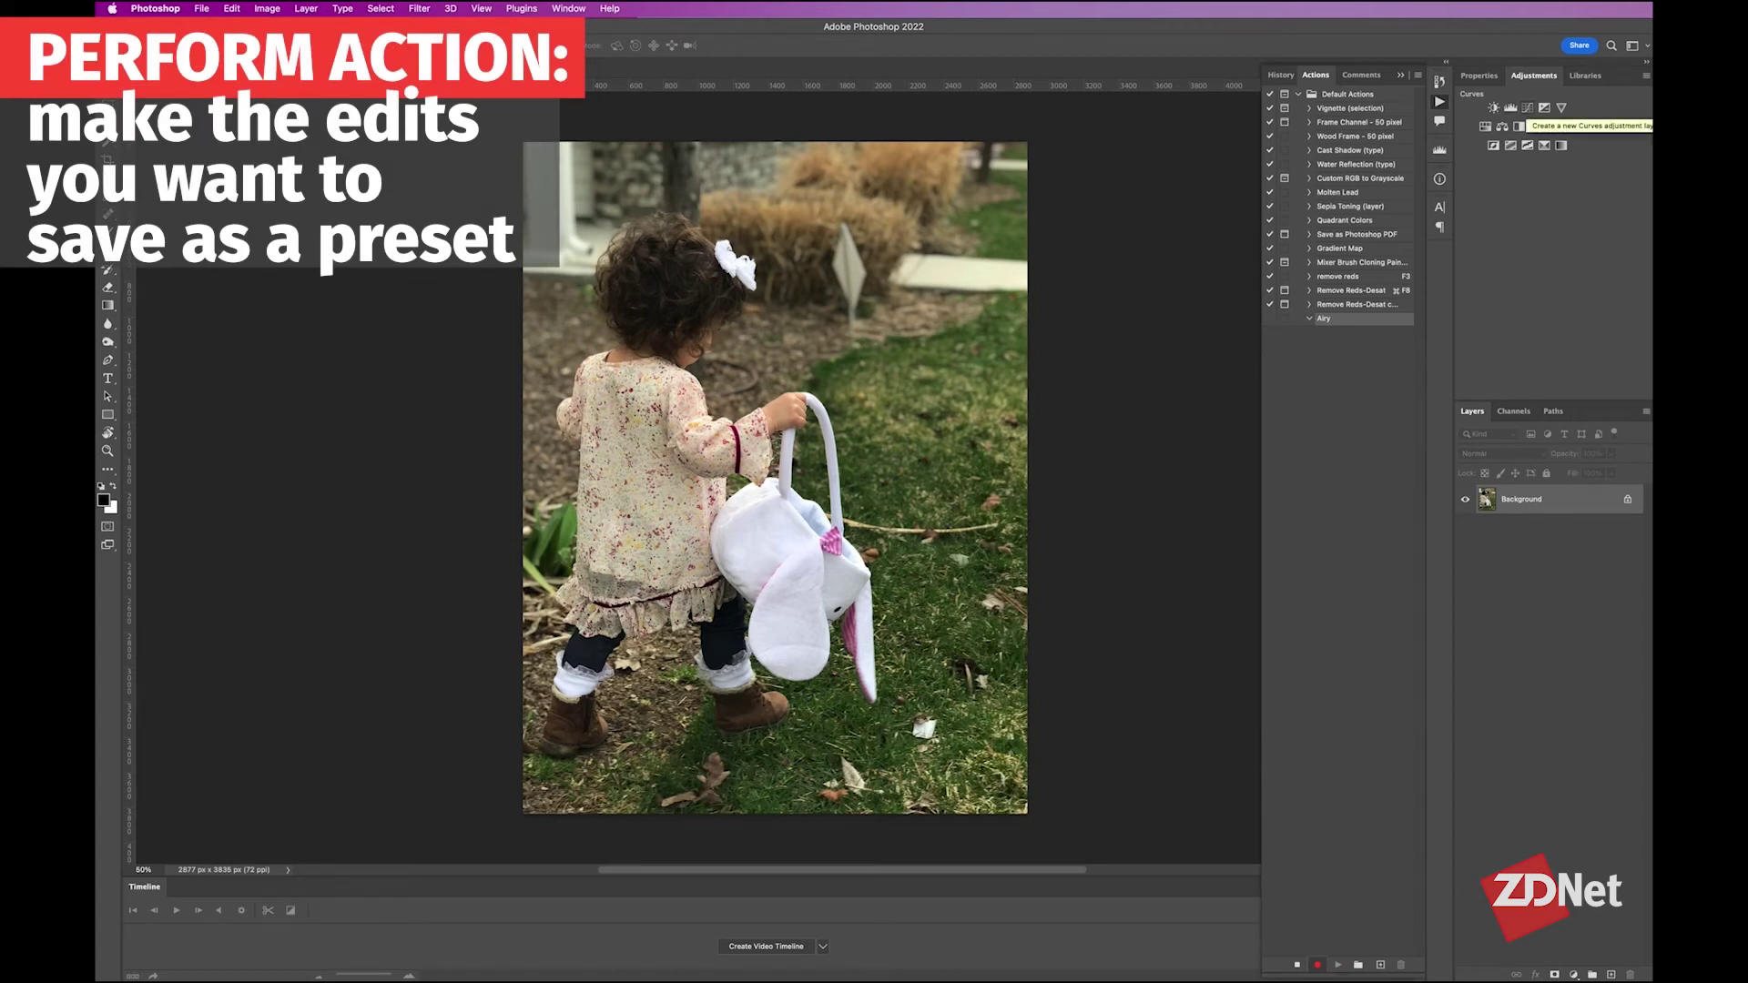
# - Add a Levels adjustment layer with midtones at 1.27 and a Curves layer raising the RGB midpoint to about input 118, output 151
pyautogui.click(1510, 107)
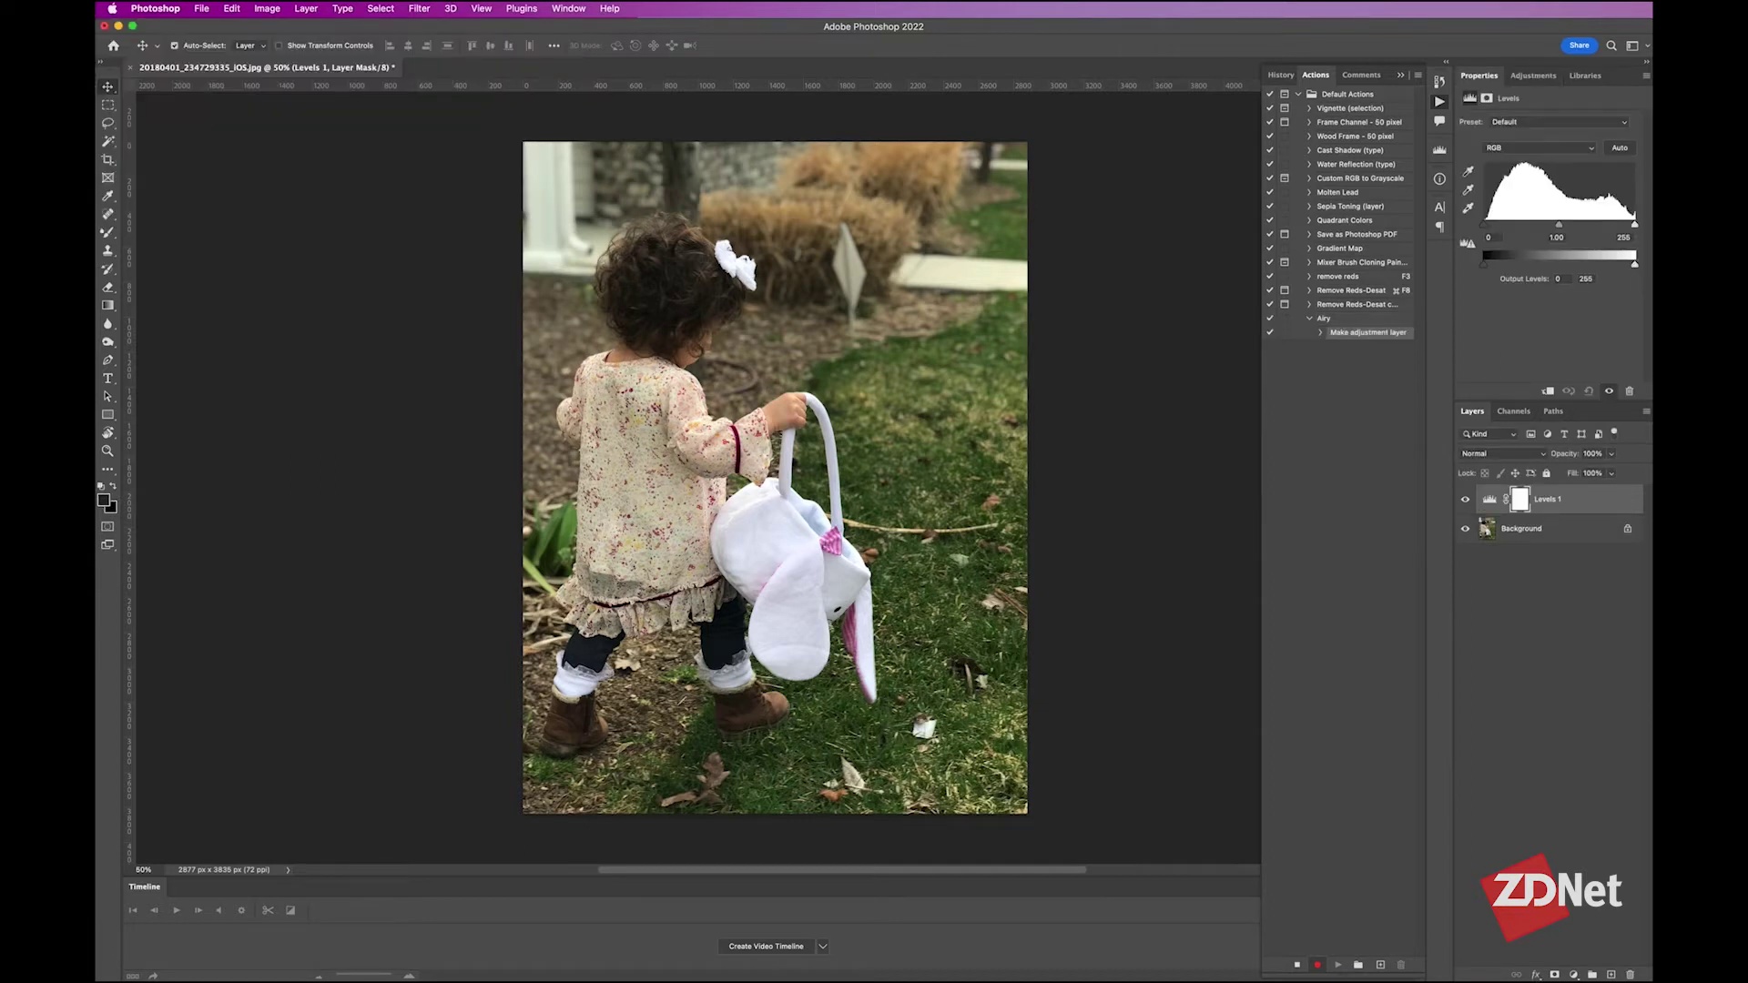
pyautogui.moveTo(1559, 224); pyautogui.dragTo(1552, 223)
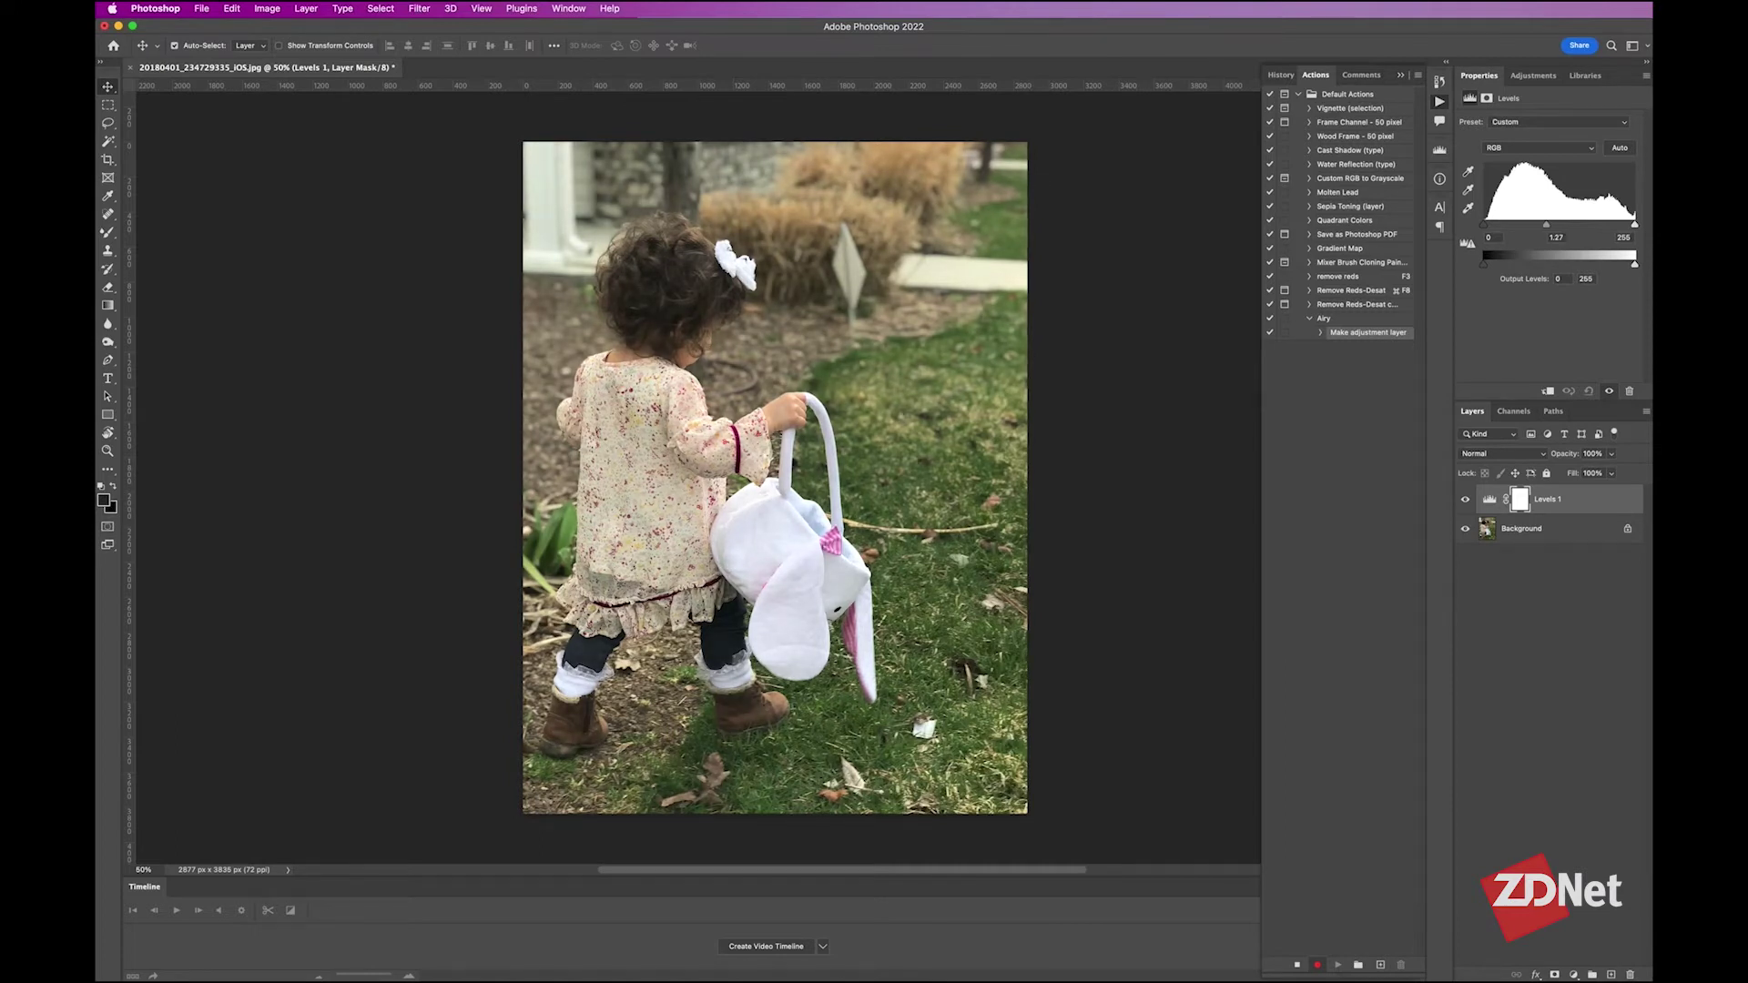
pyautogui.click(1533, 76)
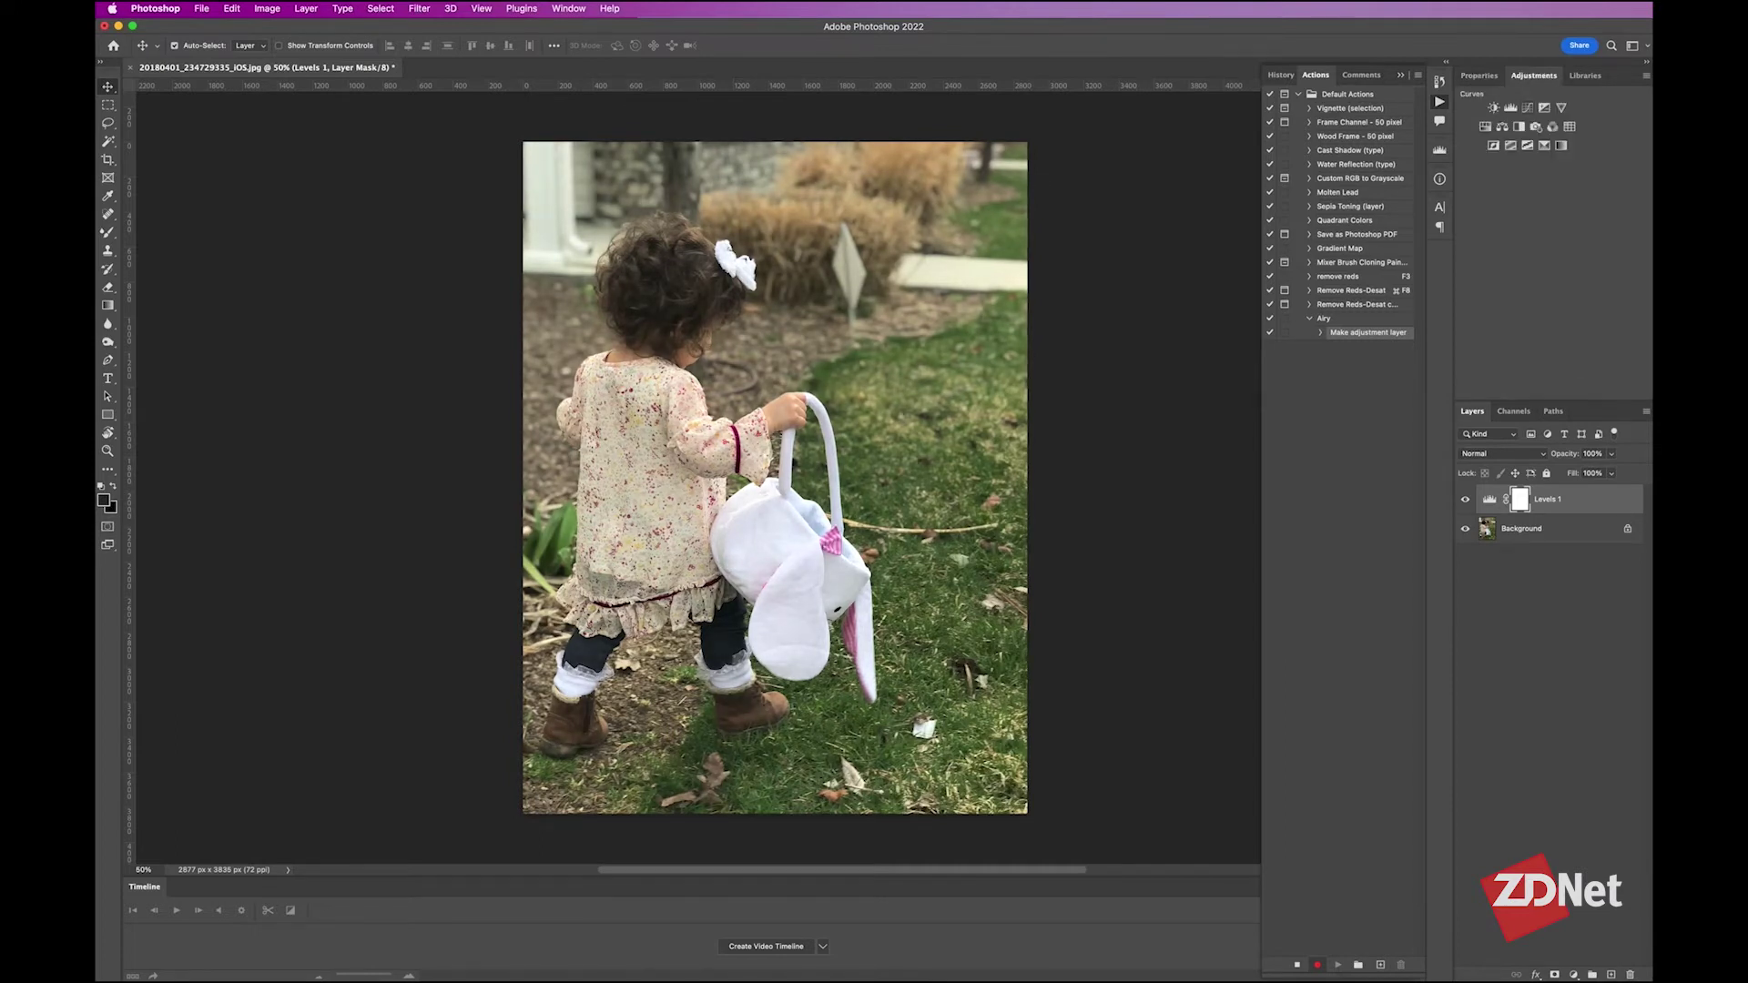
pyautogui.click(1529, 108)
pyautogui.moveTo(1562, 224); pyautogui.dragTo(1556, 212)
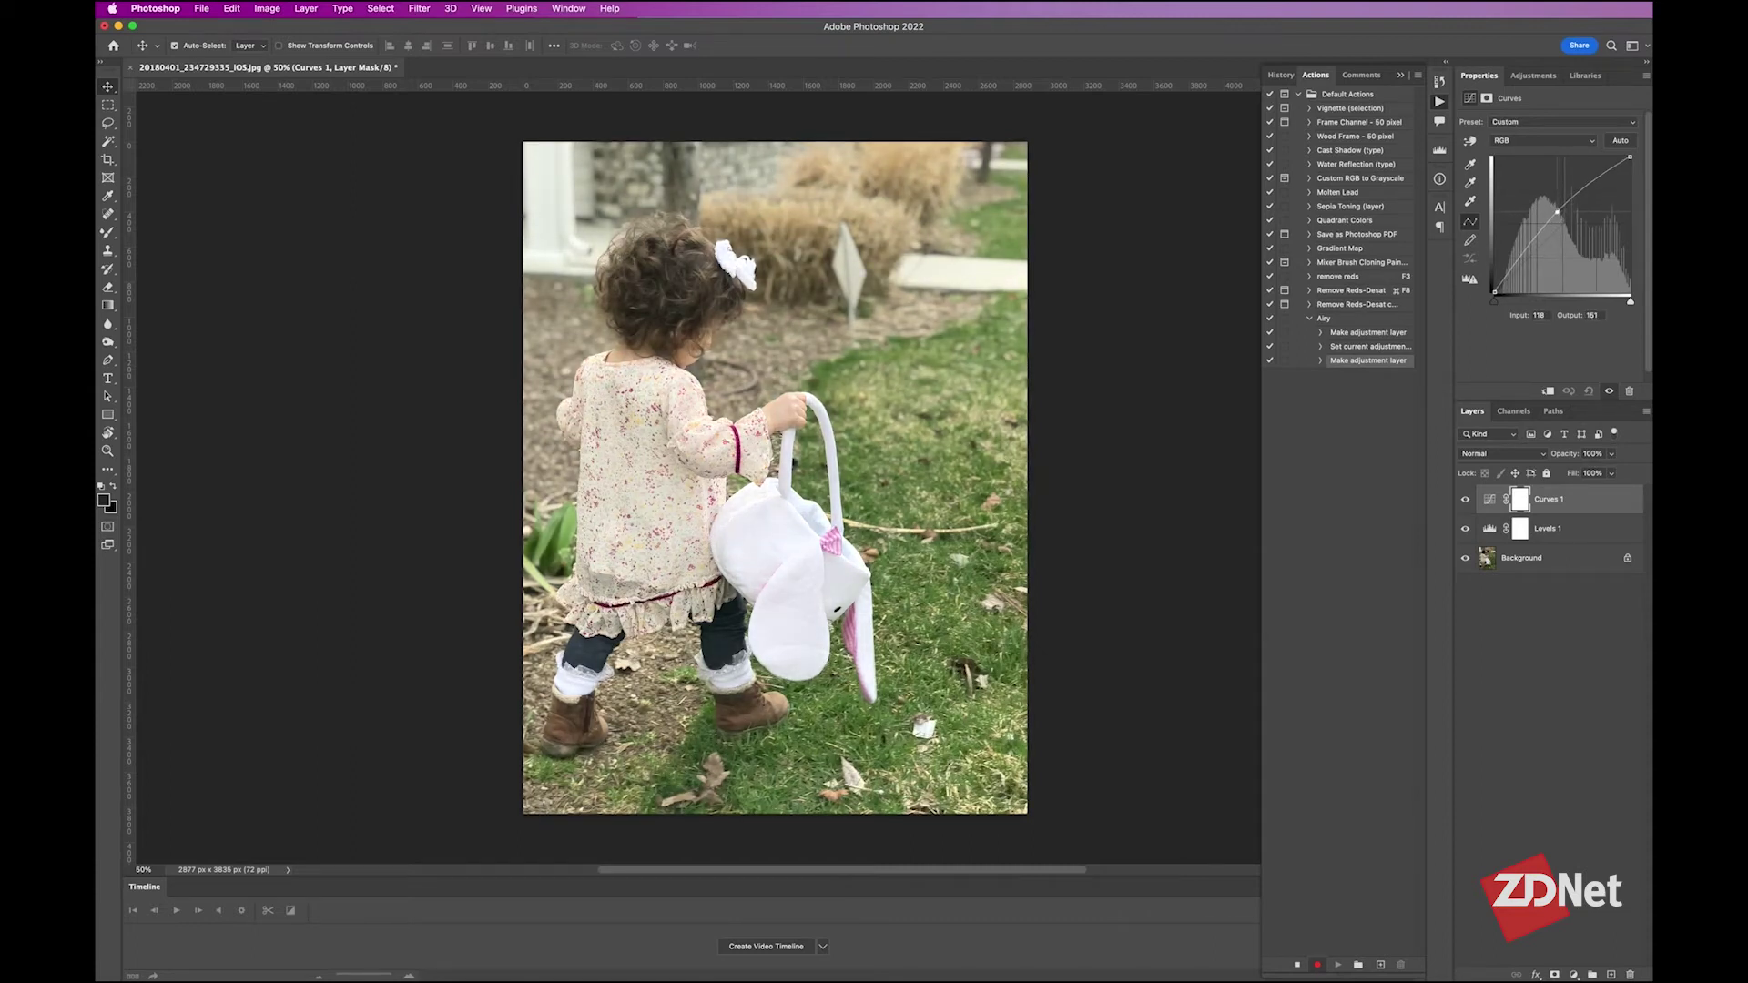
pyautogui.moveTo(1557, 212); pyautogui.dragTo(1555, 212)
# - Add a Selective Color adjustment layer and set Black to -10% for both the Neutrals and the Blacks
pyautogui.click(1533, 75)
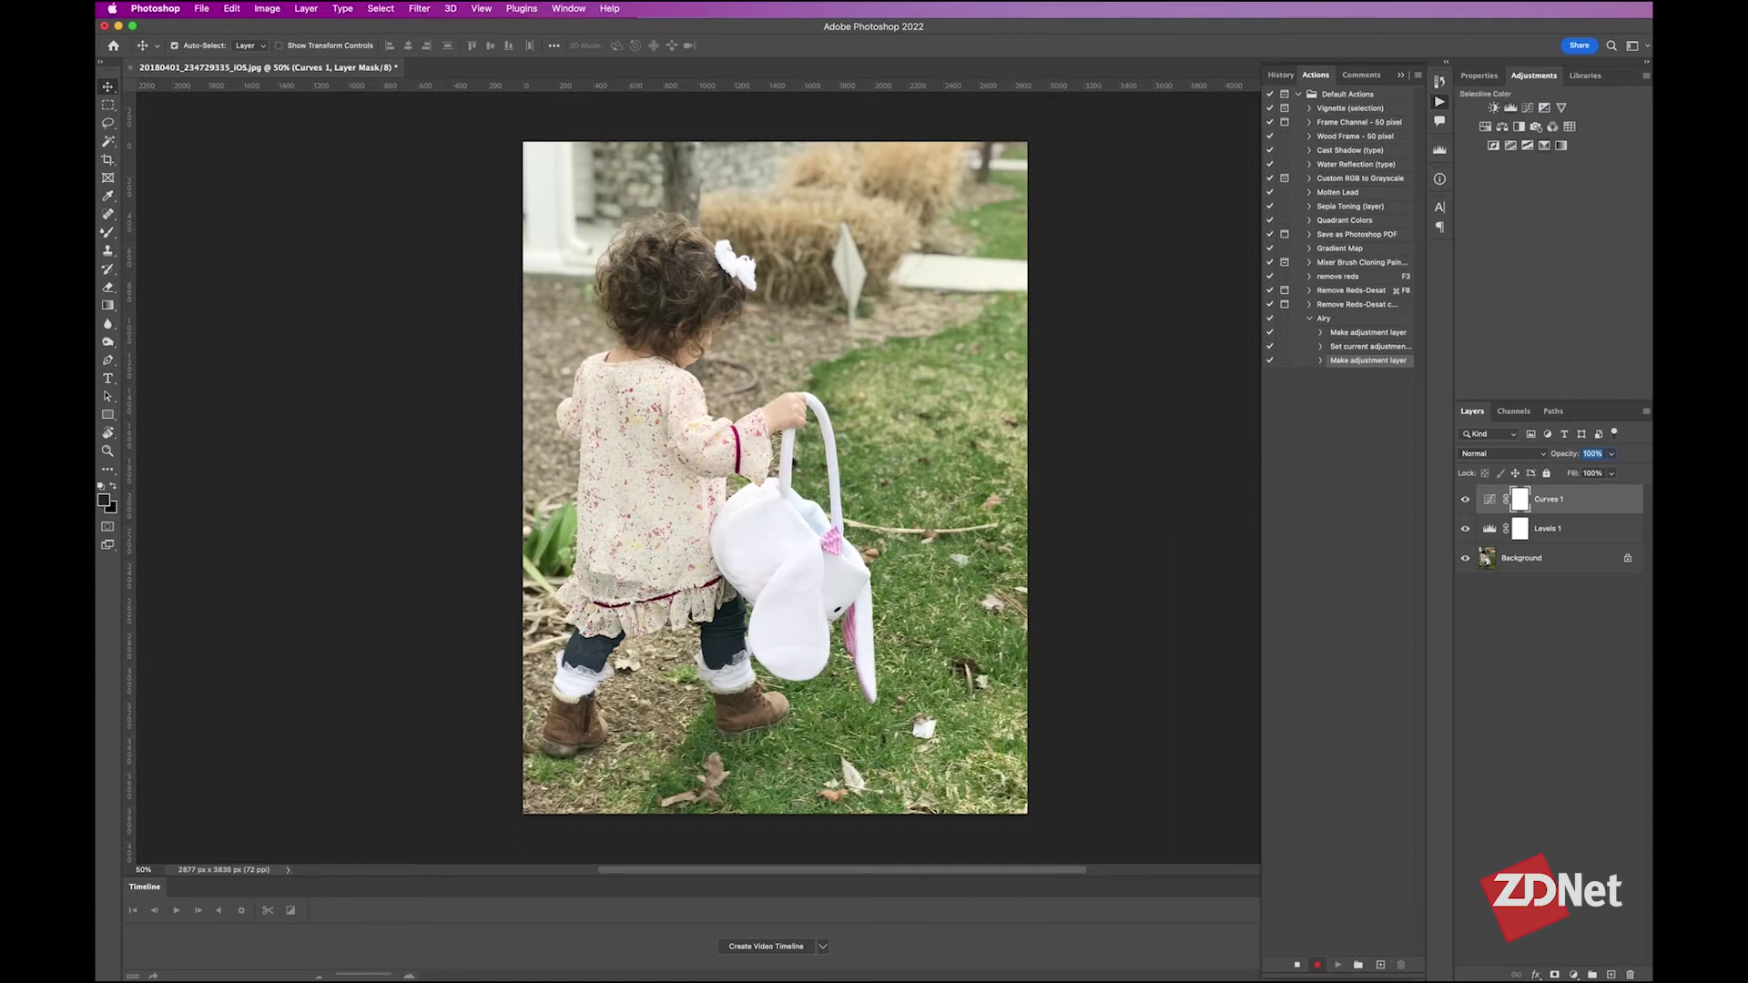
pyautogui.click(1561, 146)
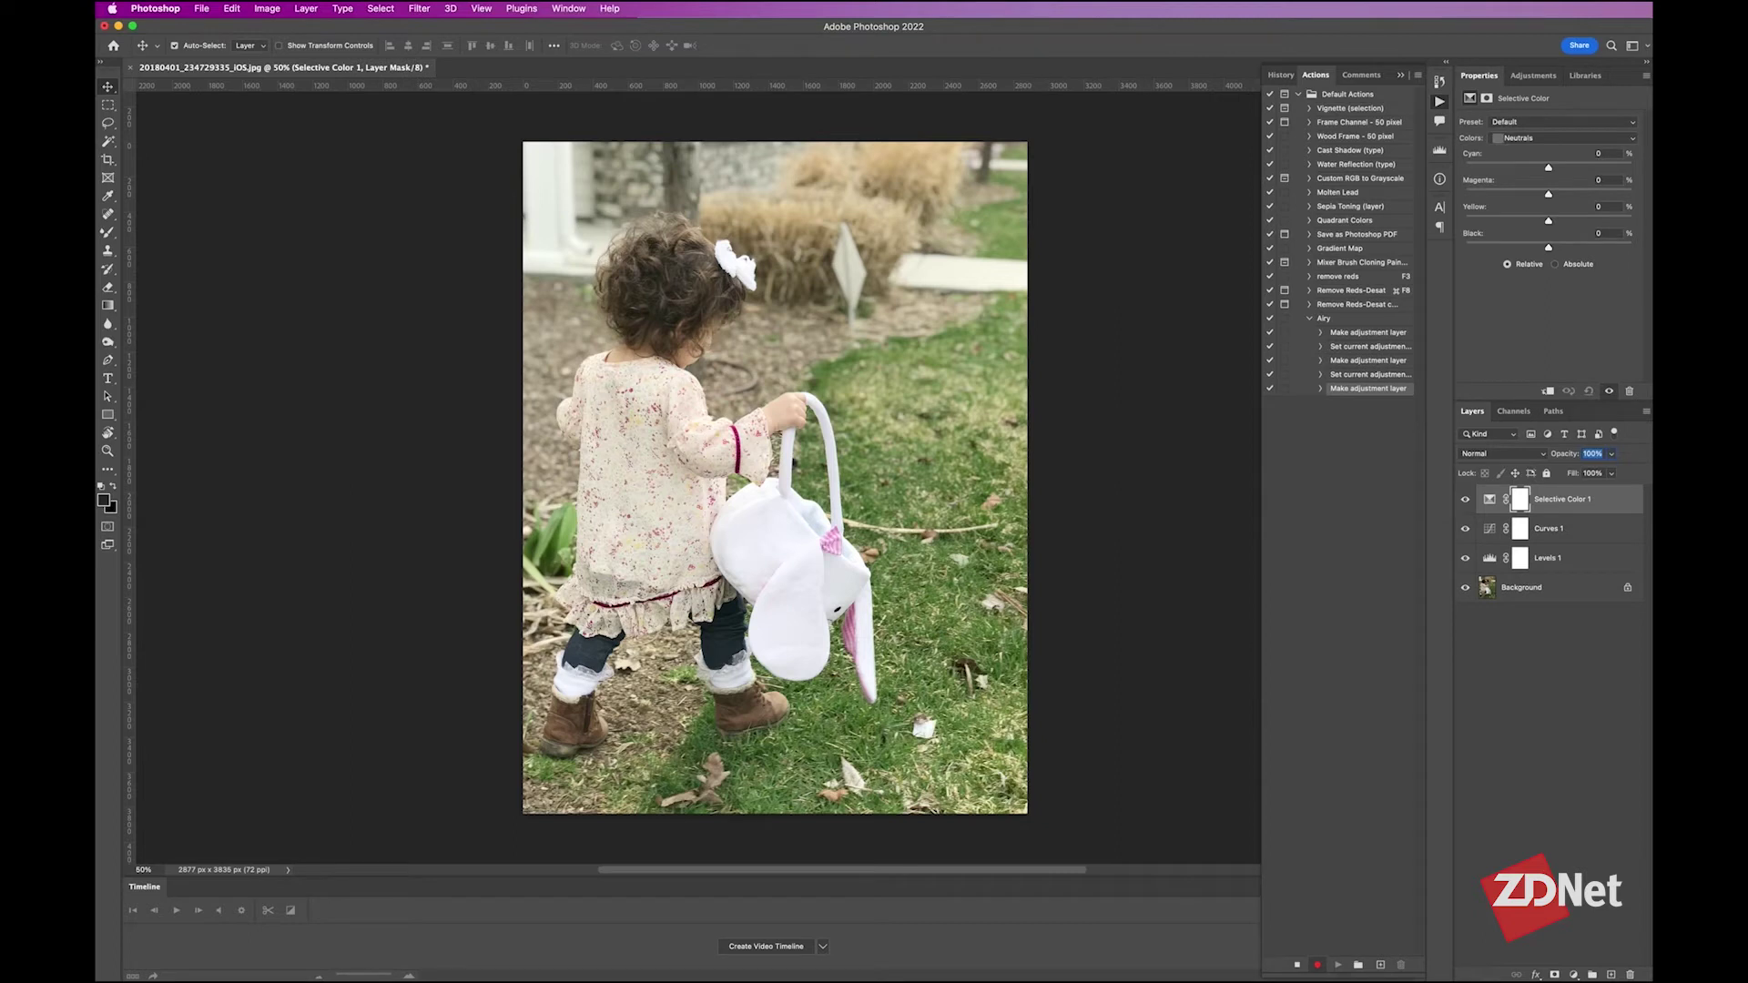
pyautogui.moveTo(1545, 246); pyautogui.dragTo(1539, 246)
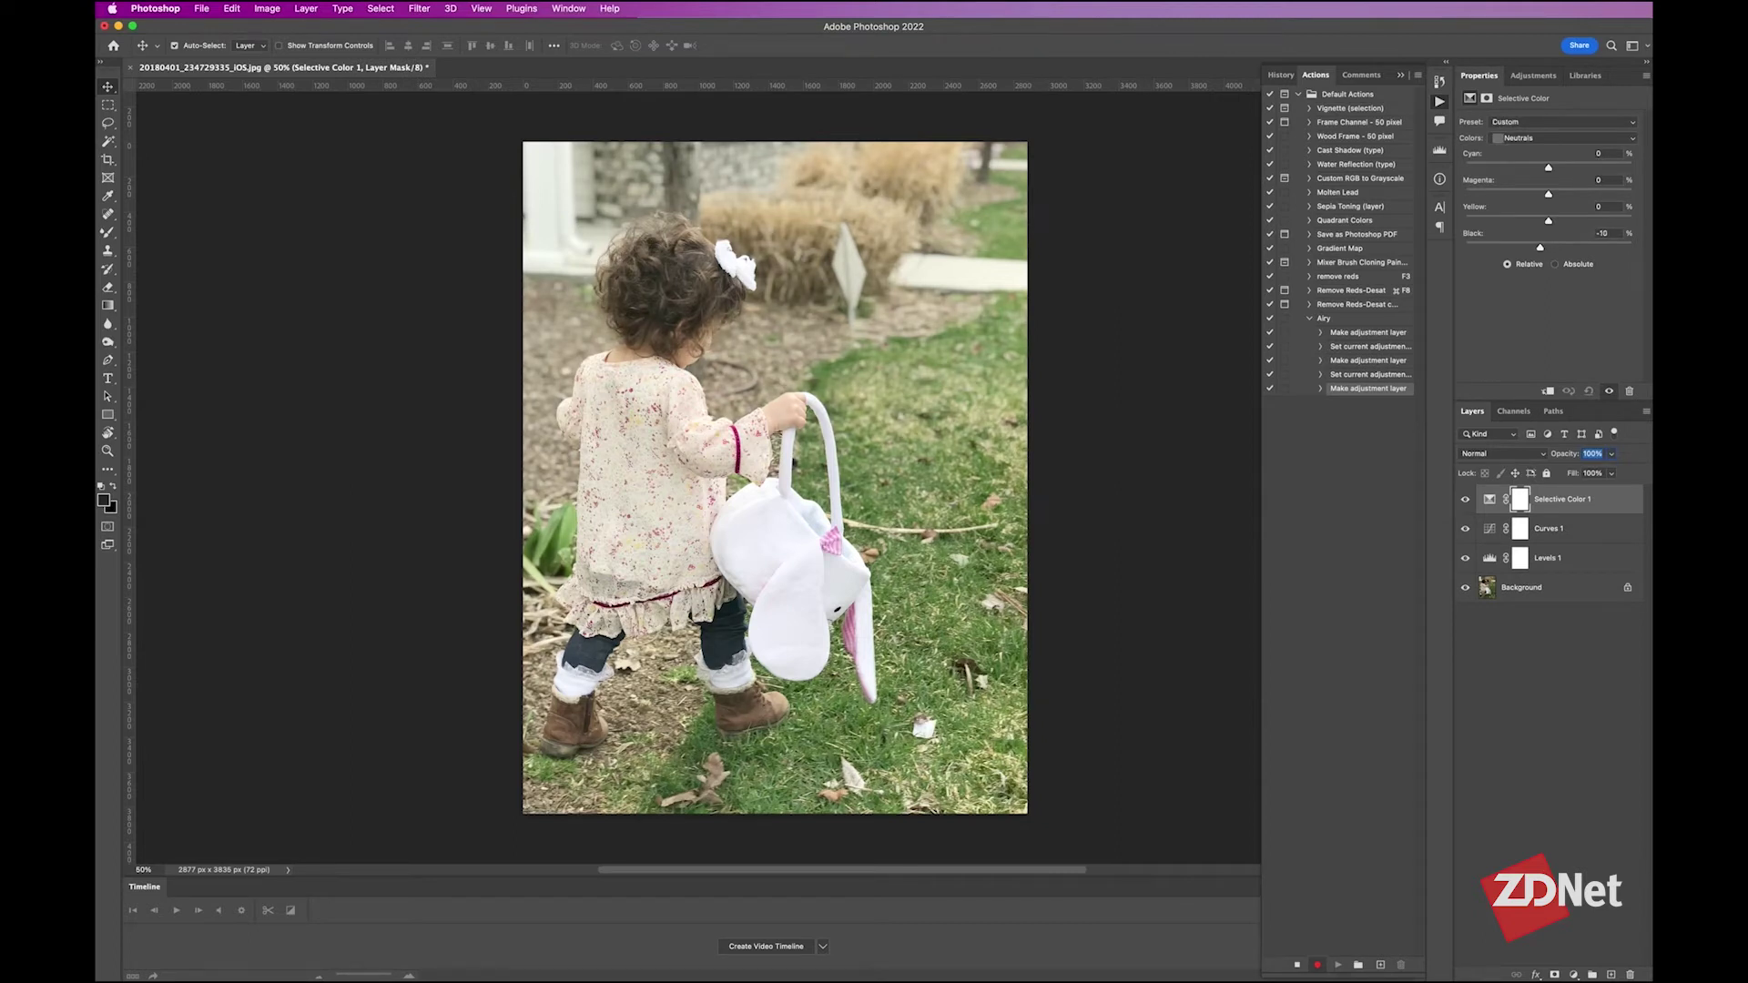
pyautogui.click(1561, 137)
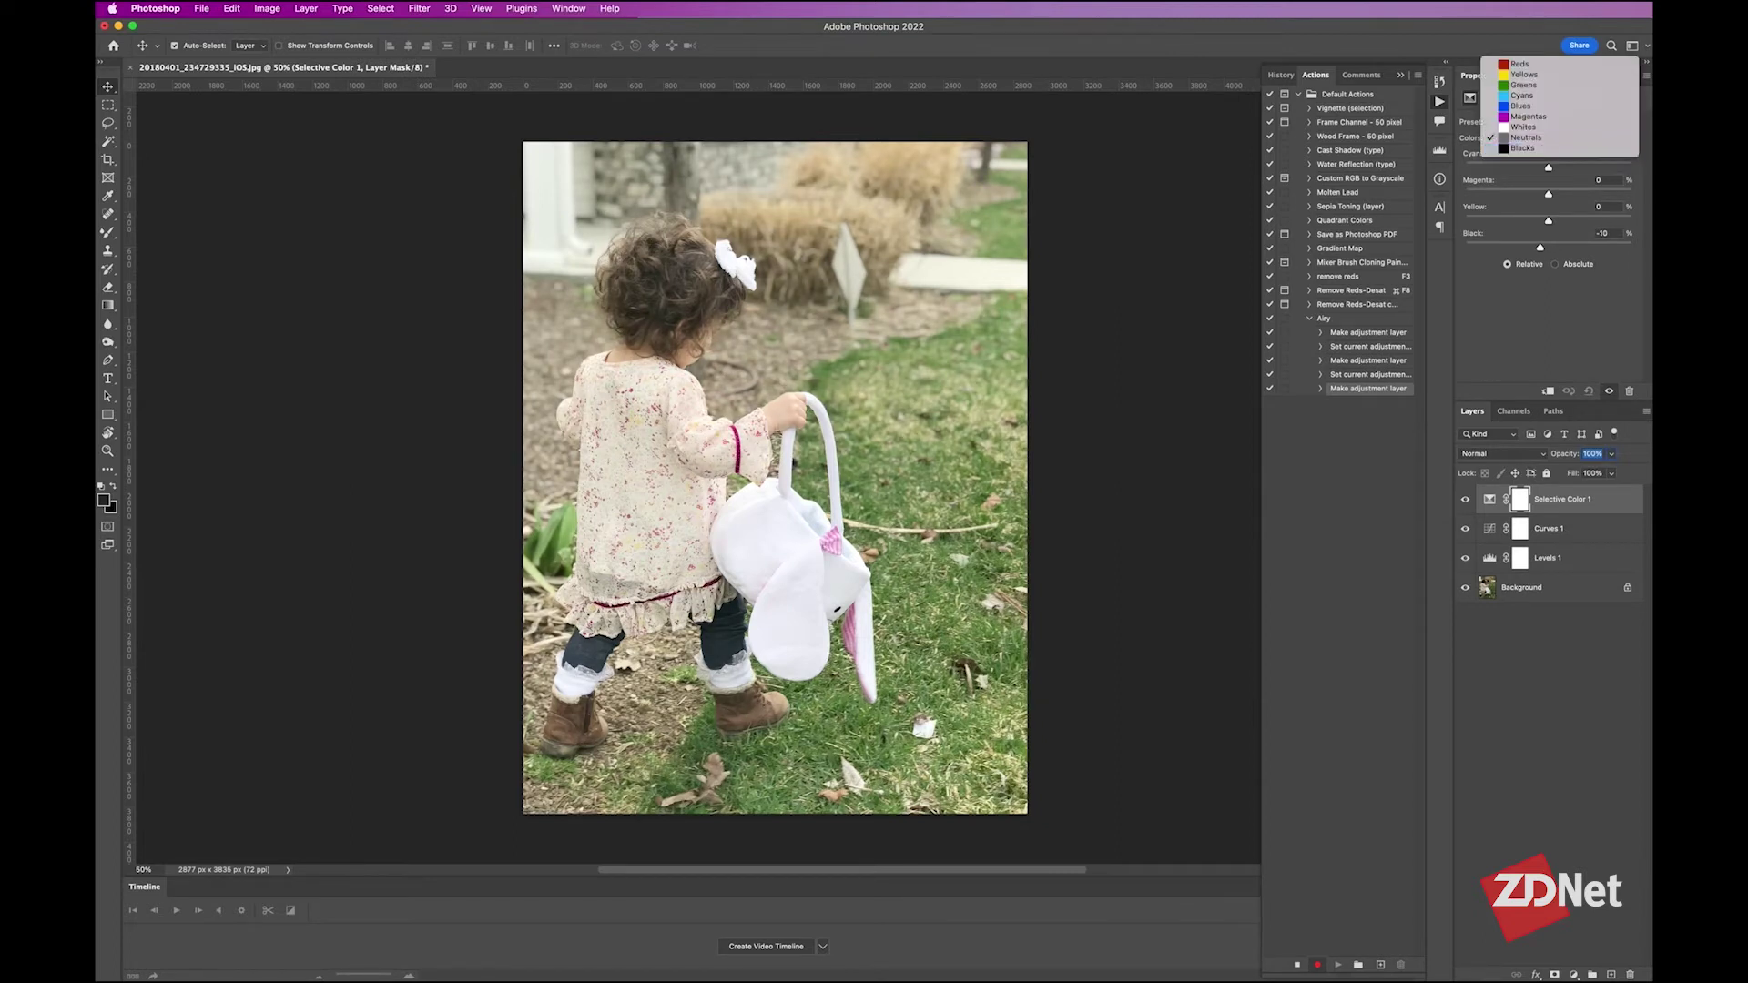
pyautogui.click(1529, 152)
pyautogui.moveTo(1547, 247); pyautogui.dragTo(1542, 247)
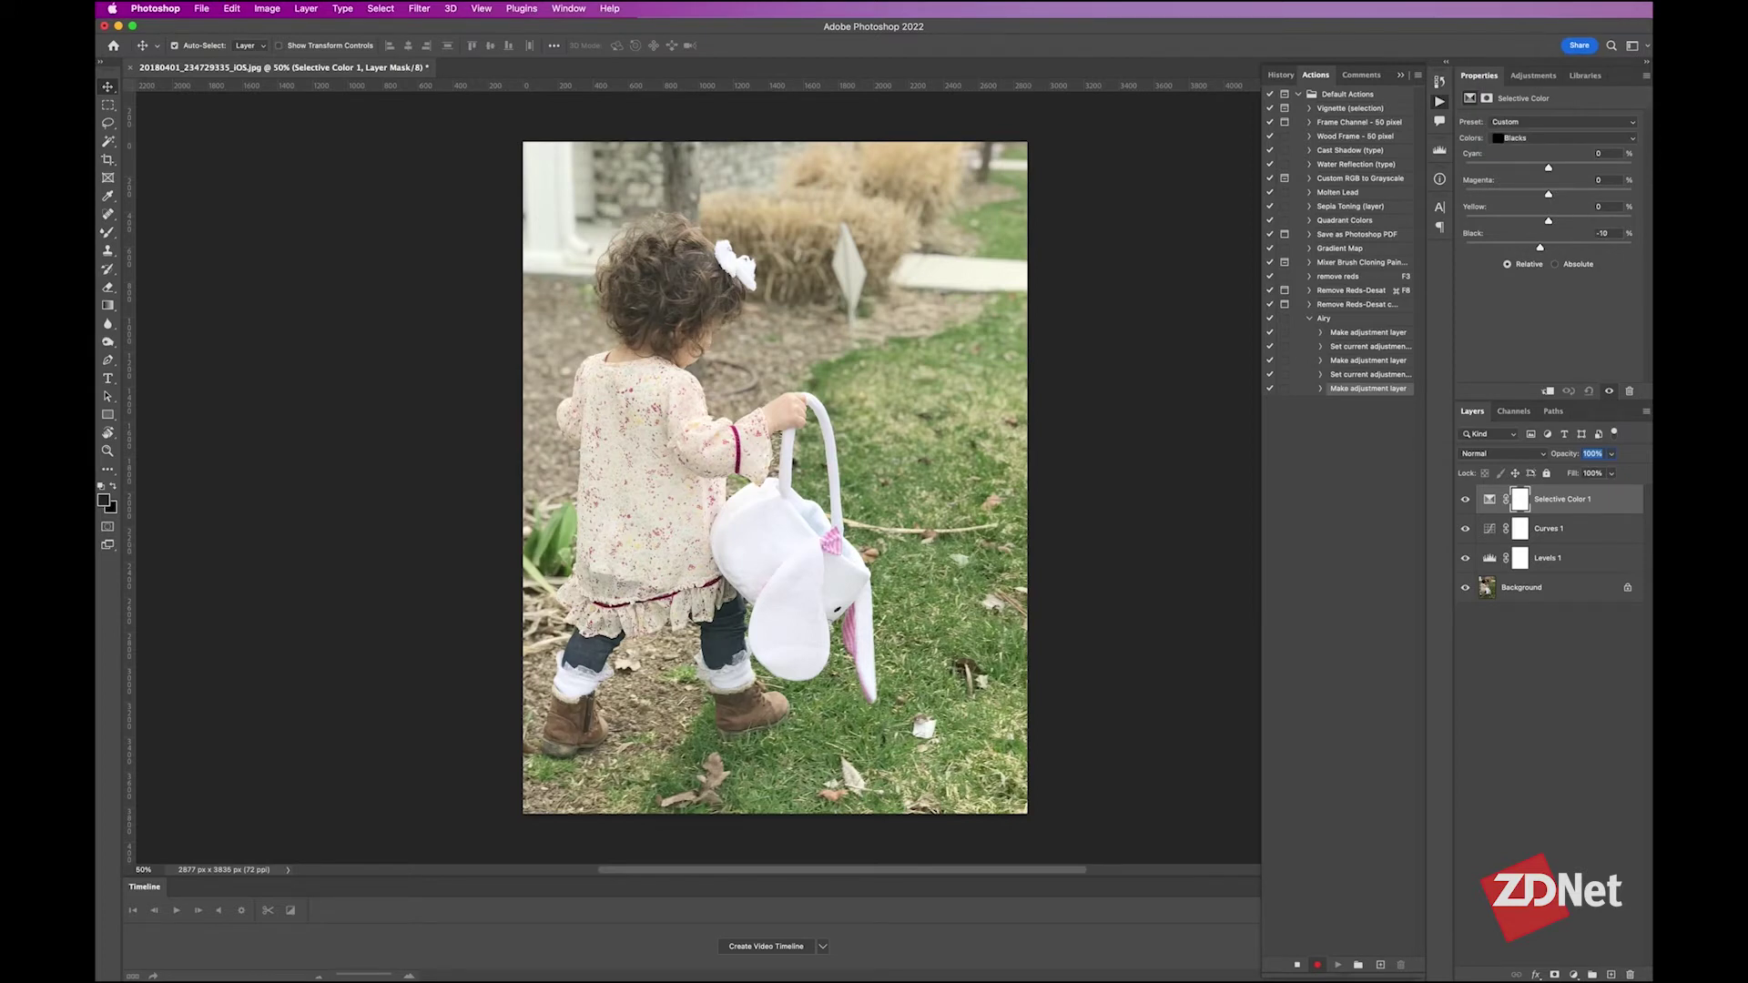
# - Add a Color Balance adjustment layer with midtones Magenta–Green at -11 and Yellow–Blue at +12, and stop recording the action
pyautogui.click(1533, 76)
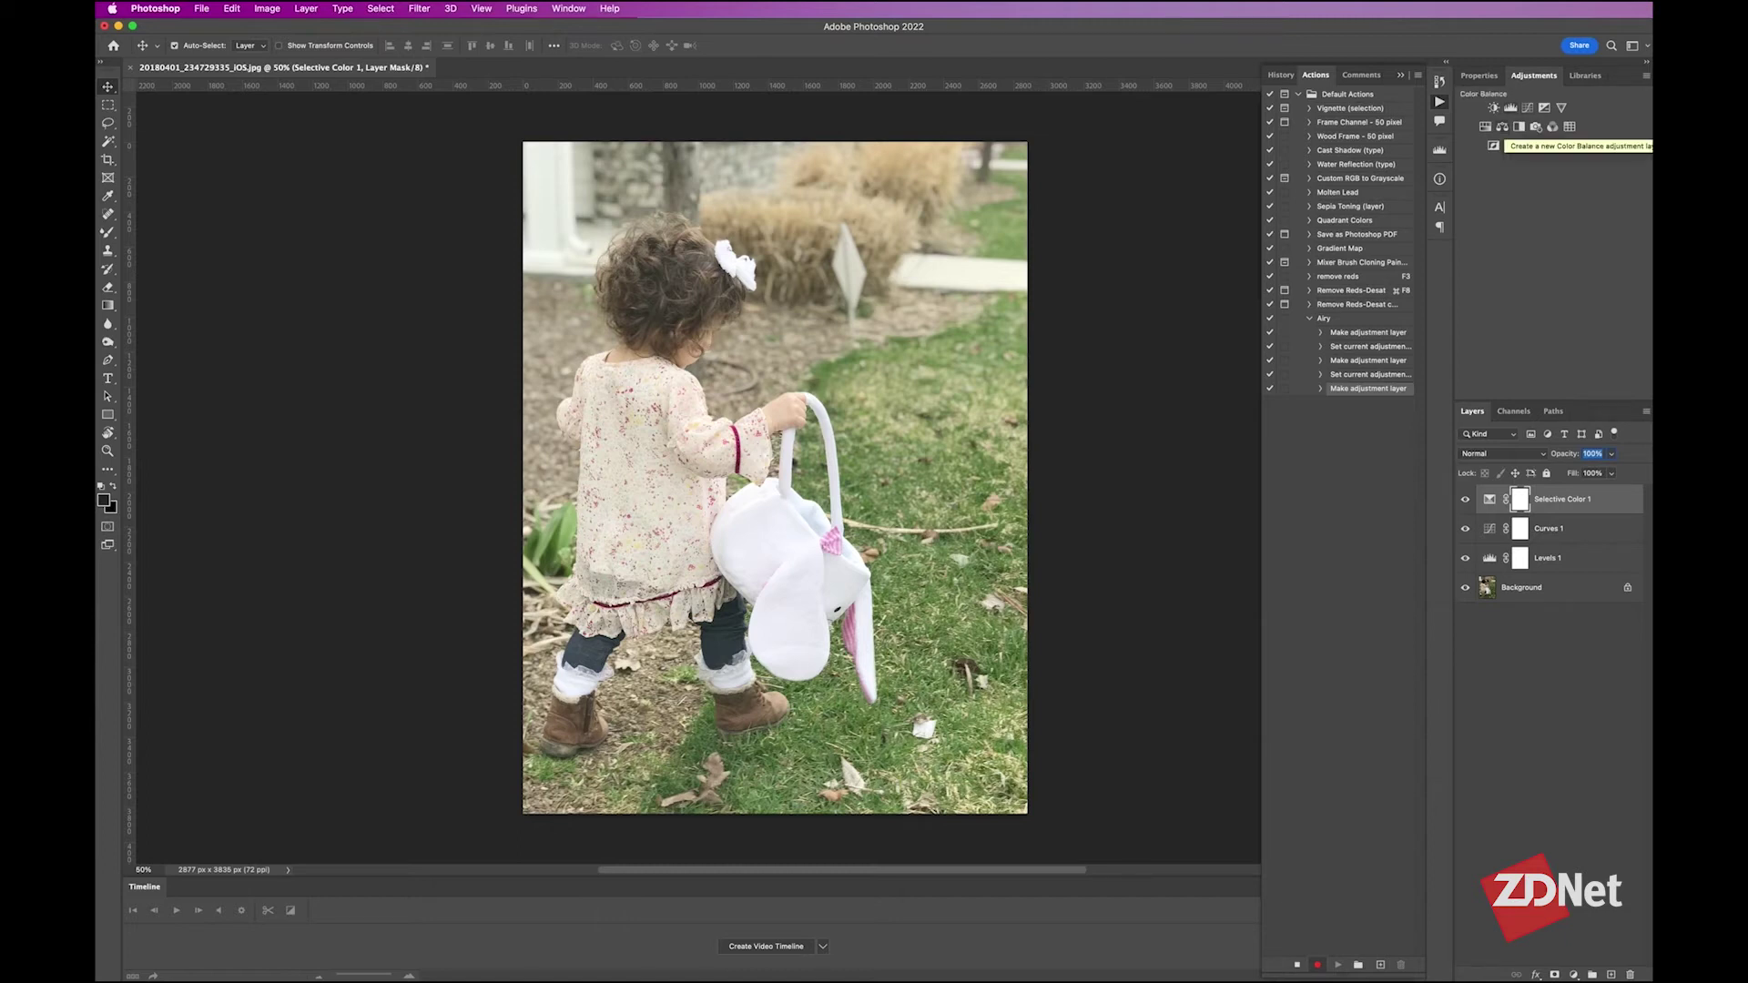
pyautogui.click(1493, 146)
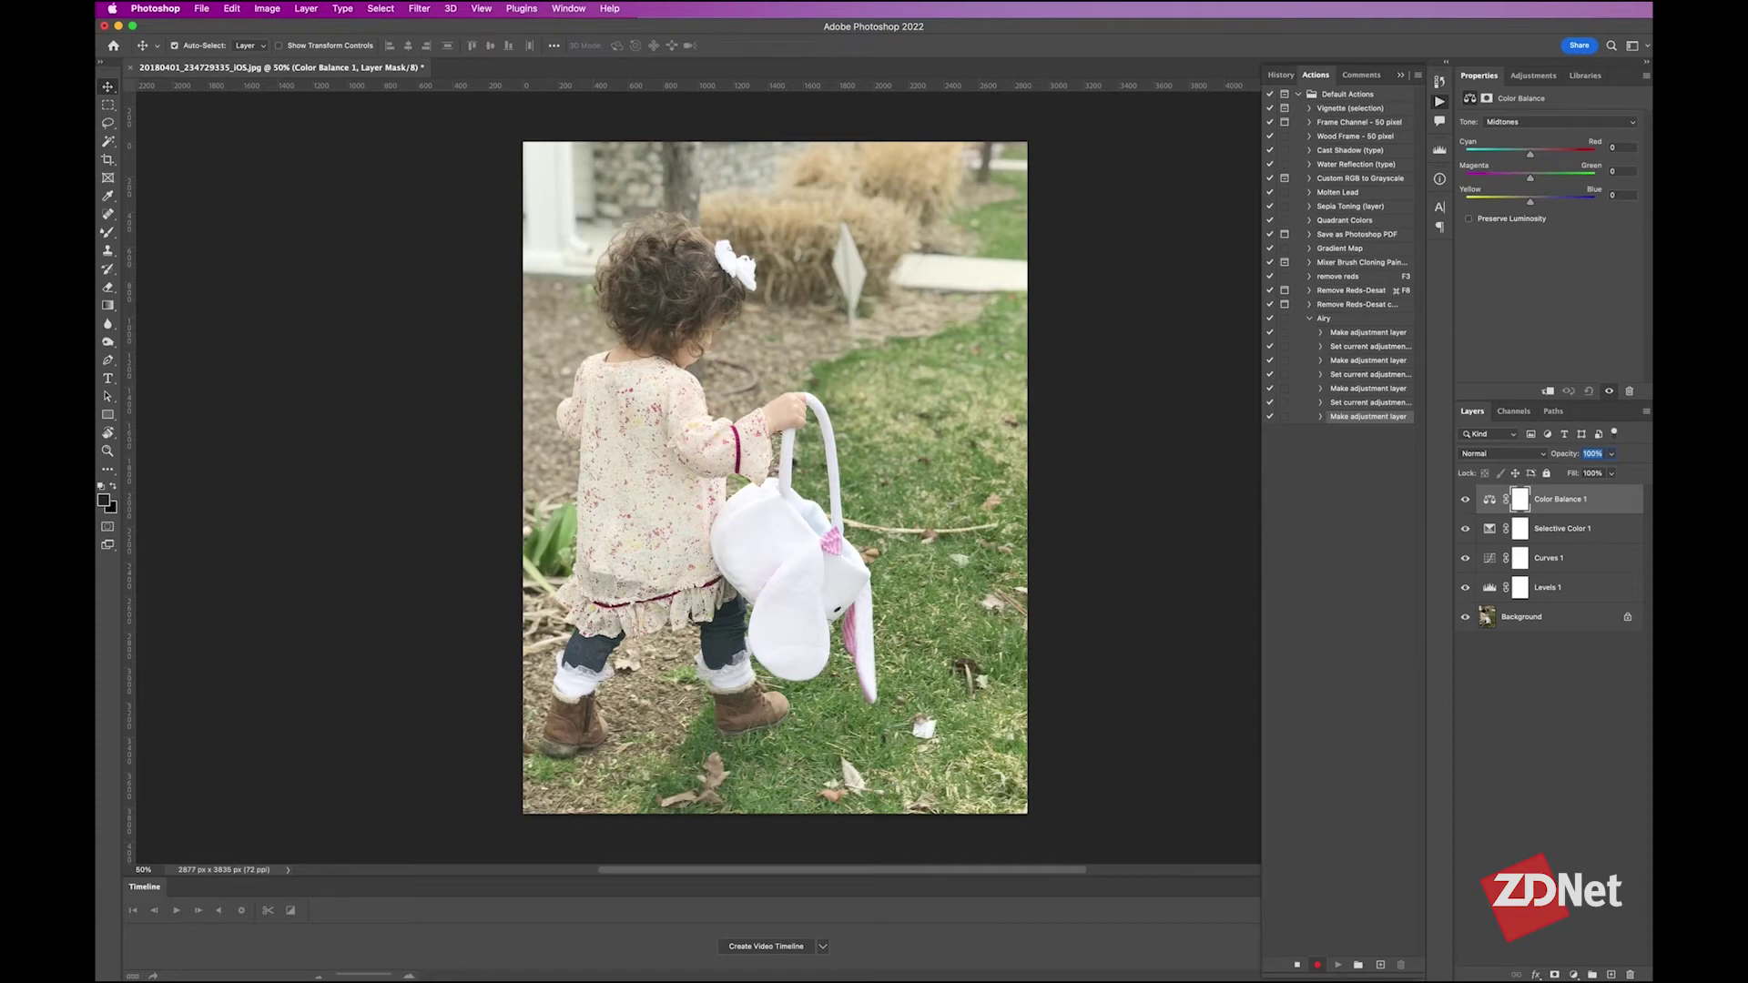
pyautogui.moveTo(1530, 177); pyautogui.dragTo(1522, 177)
pyautogui.moveTo(1530, 201); pyautogui.dragTo(1537, 201)
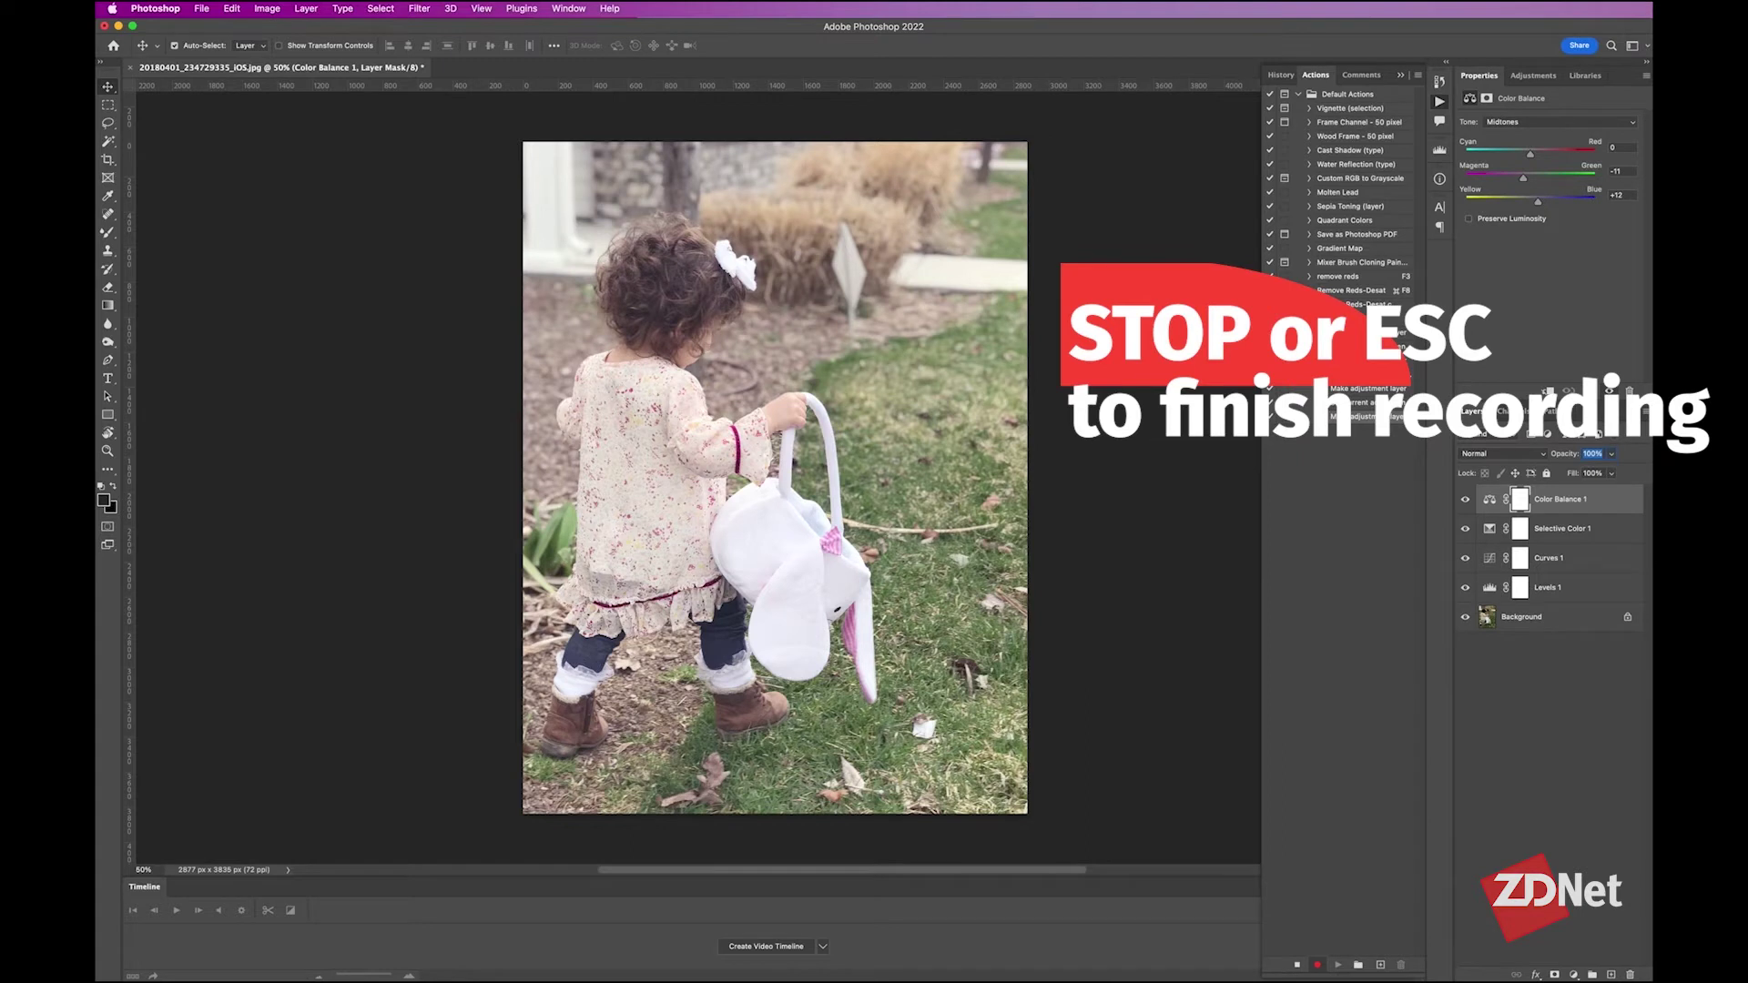
pyautogui.press('Escape')
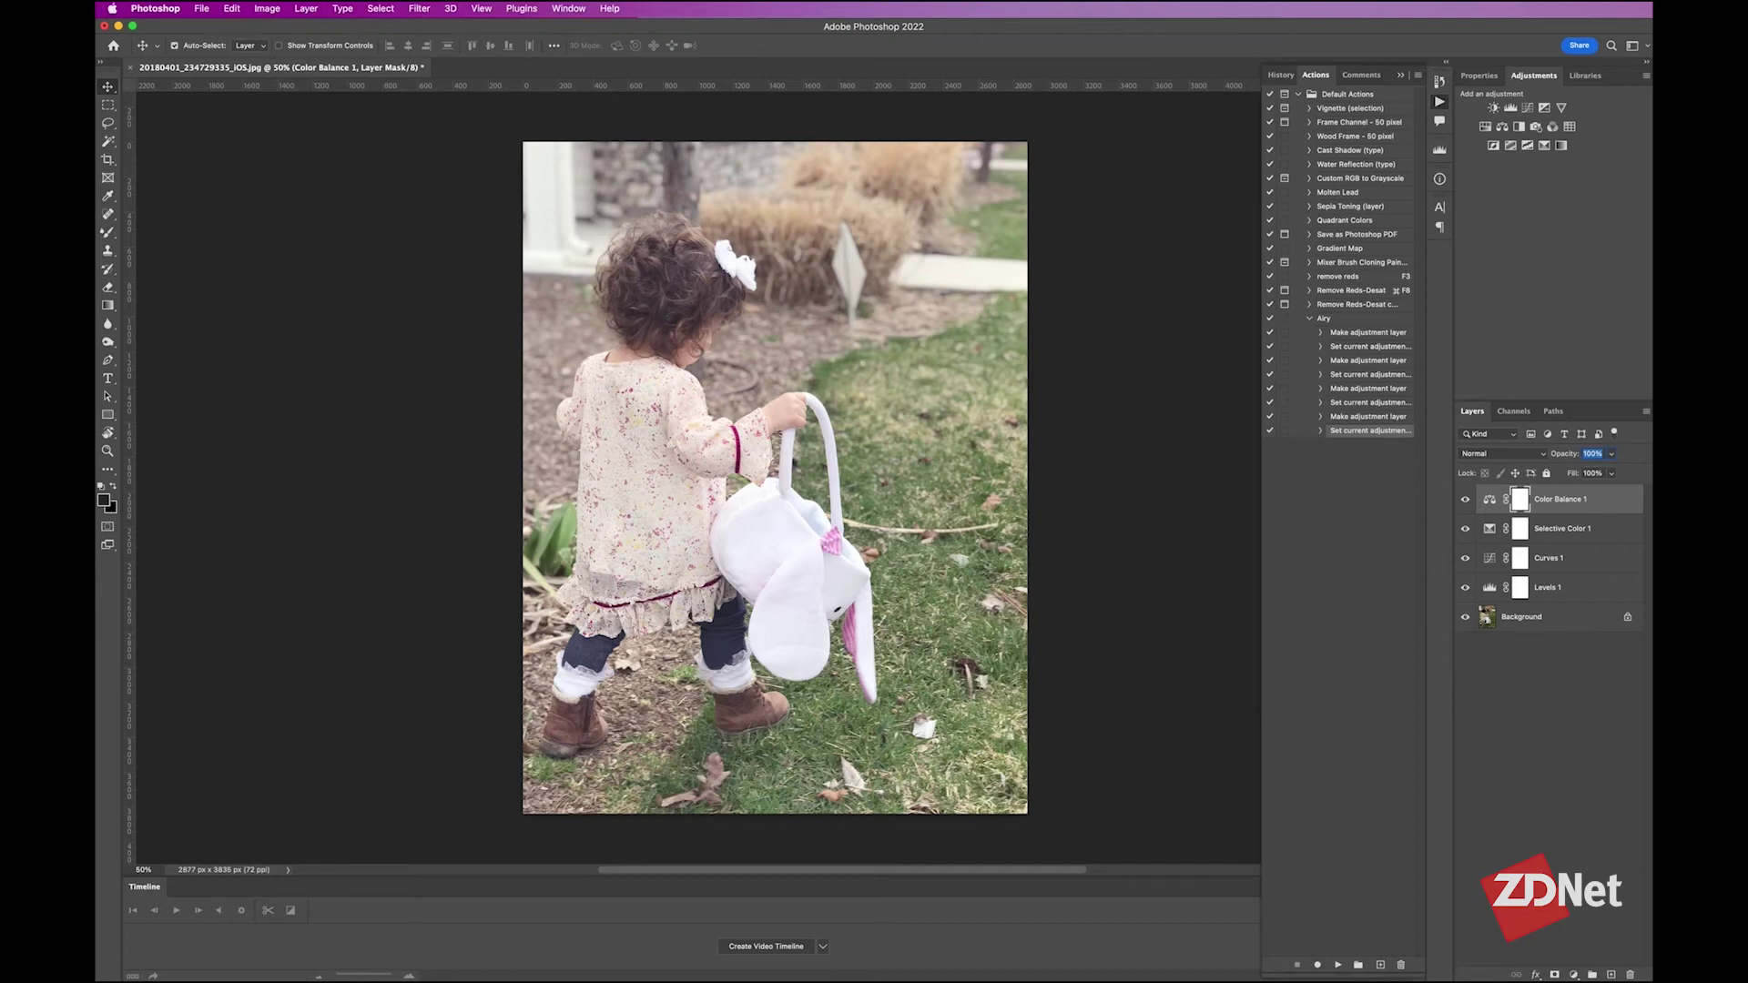
# - Delete the four adjustment layers above the Background and play the Airy action on the original photo
pyautogui.keyDown('shift'); pyautogui.click(1548, 587); pyautogui.keyUp('shift')
pyautogui.moveTo(1548, 587); pyautogui.dragTo(1629, 974)
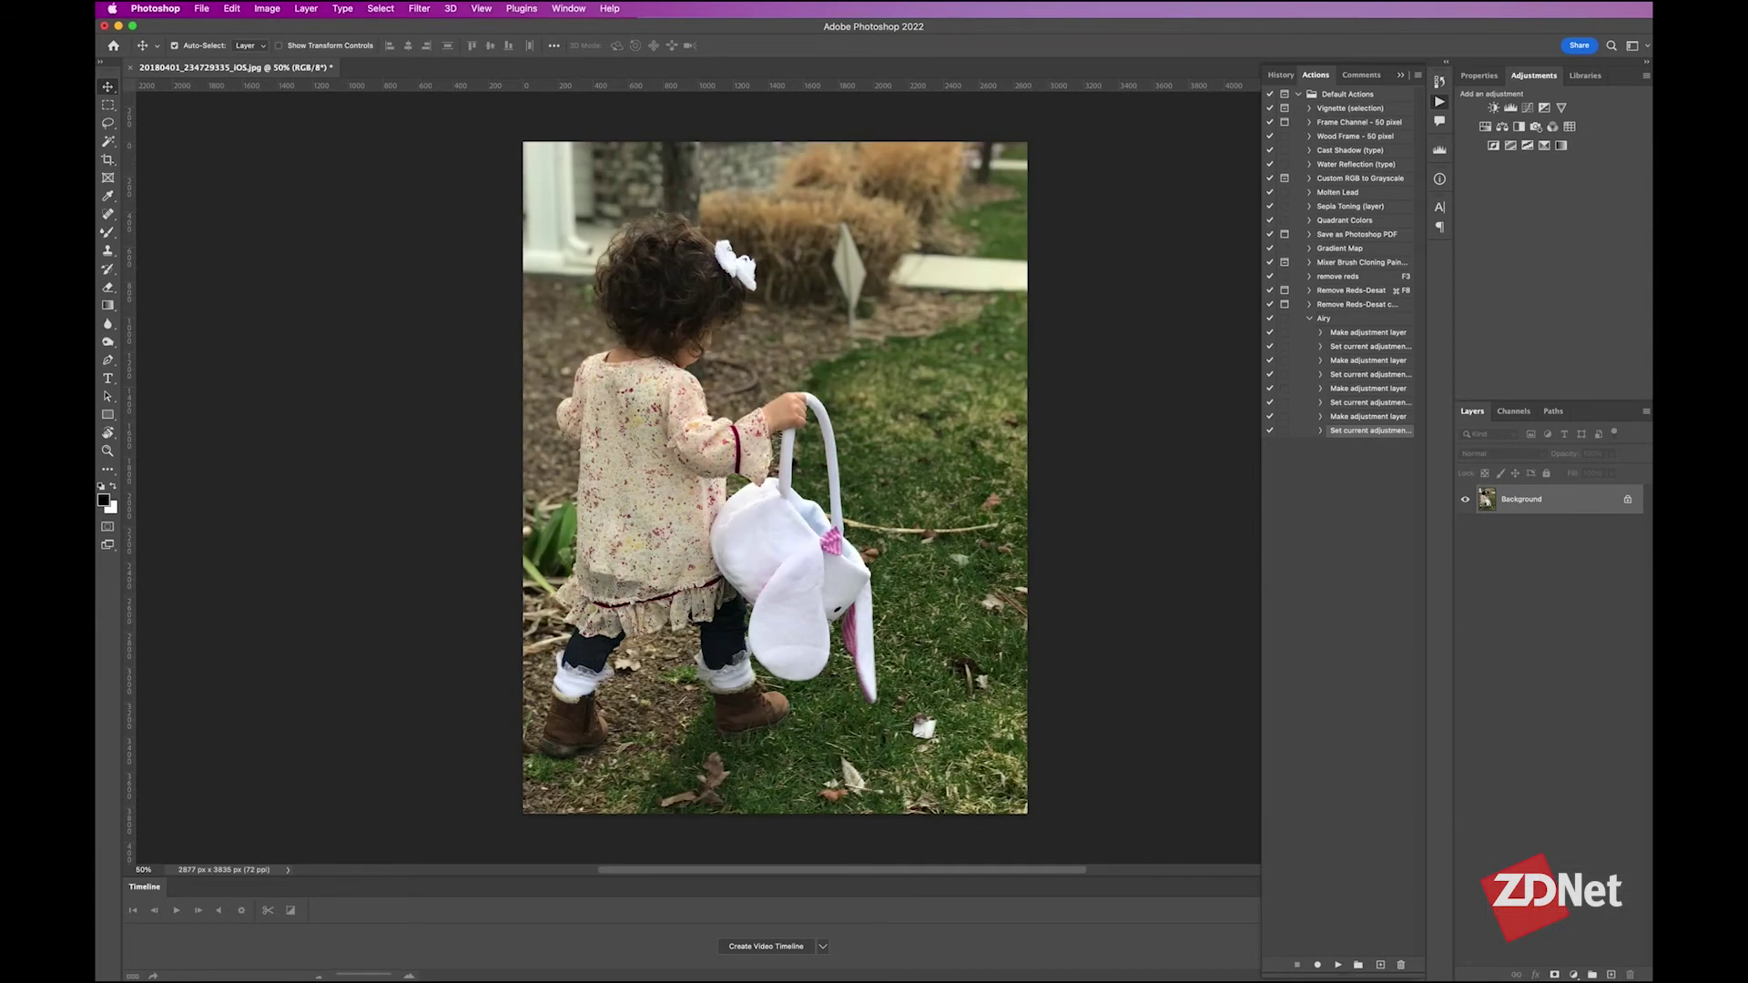
pyautogui.click(1324, 319)
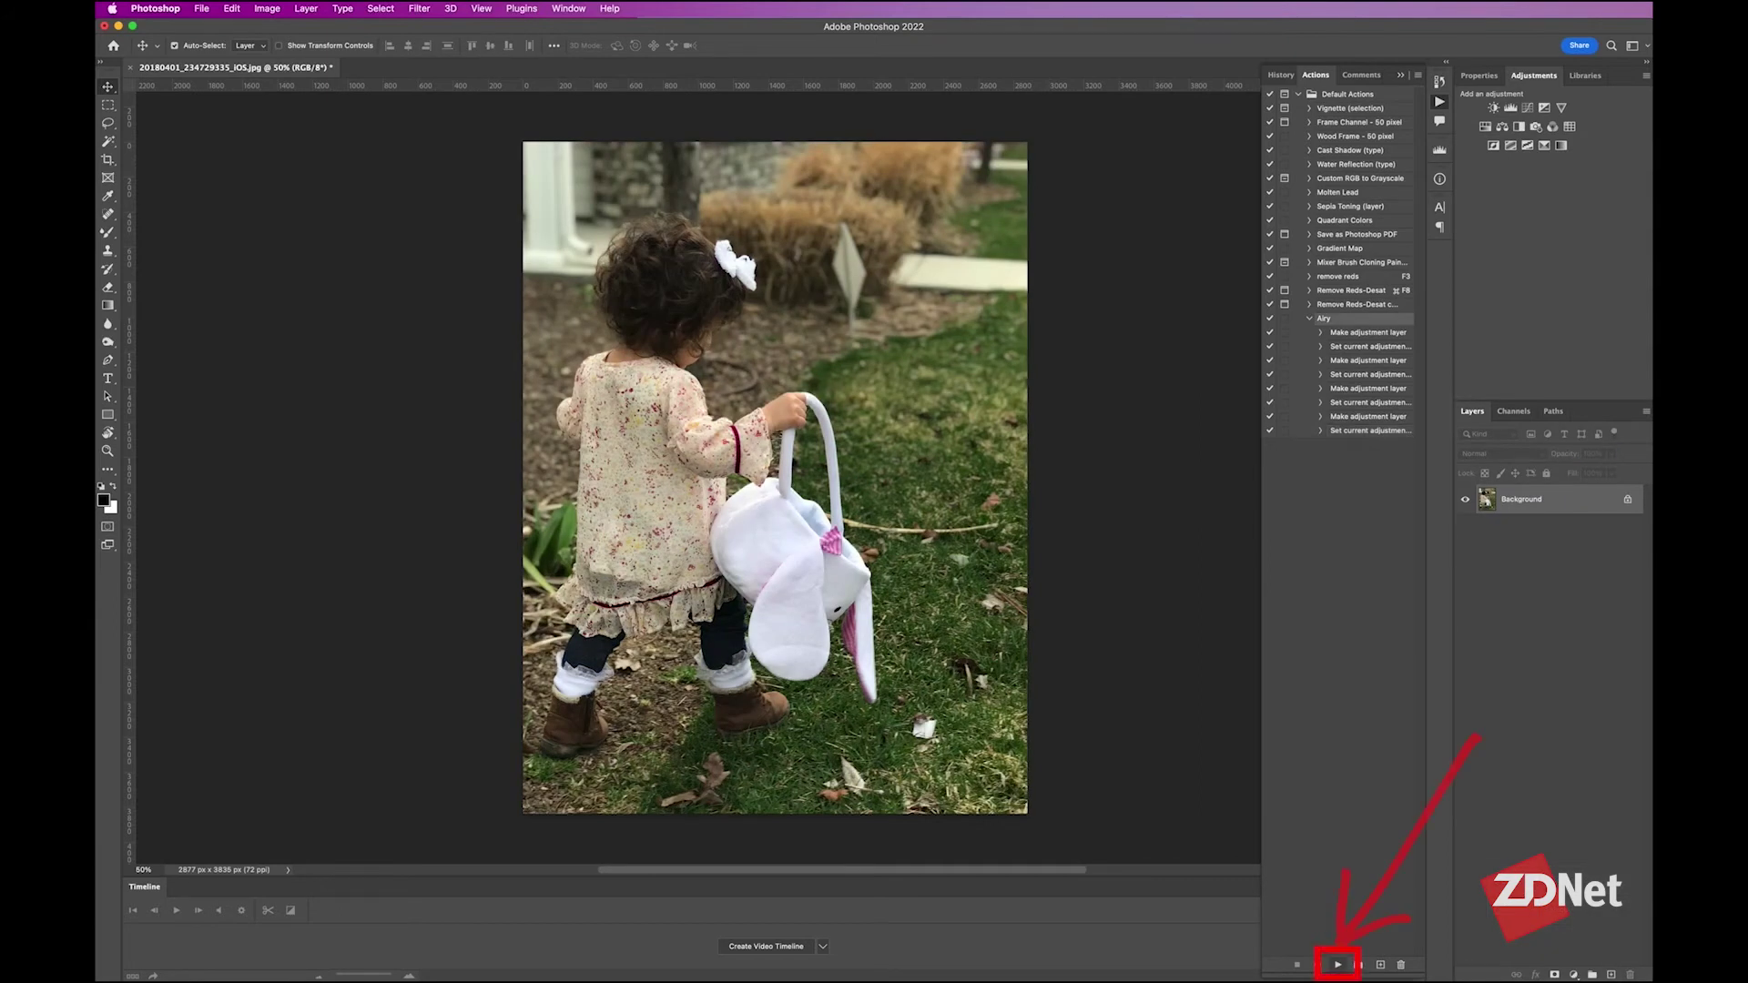
pyautogui.click(1337, 964)
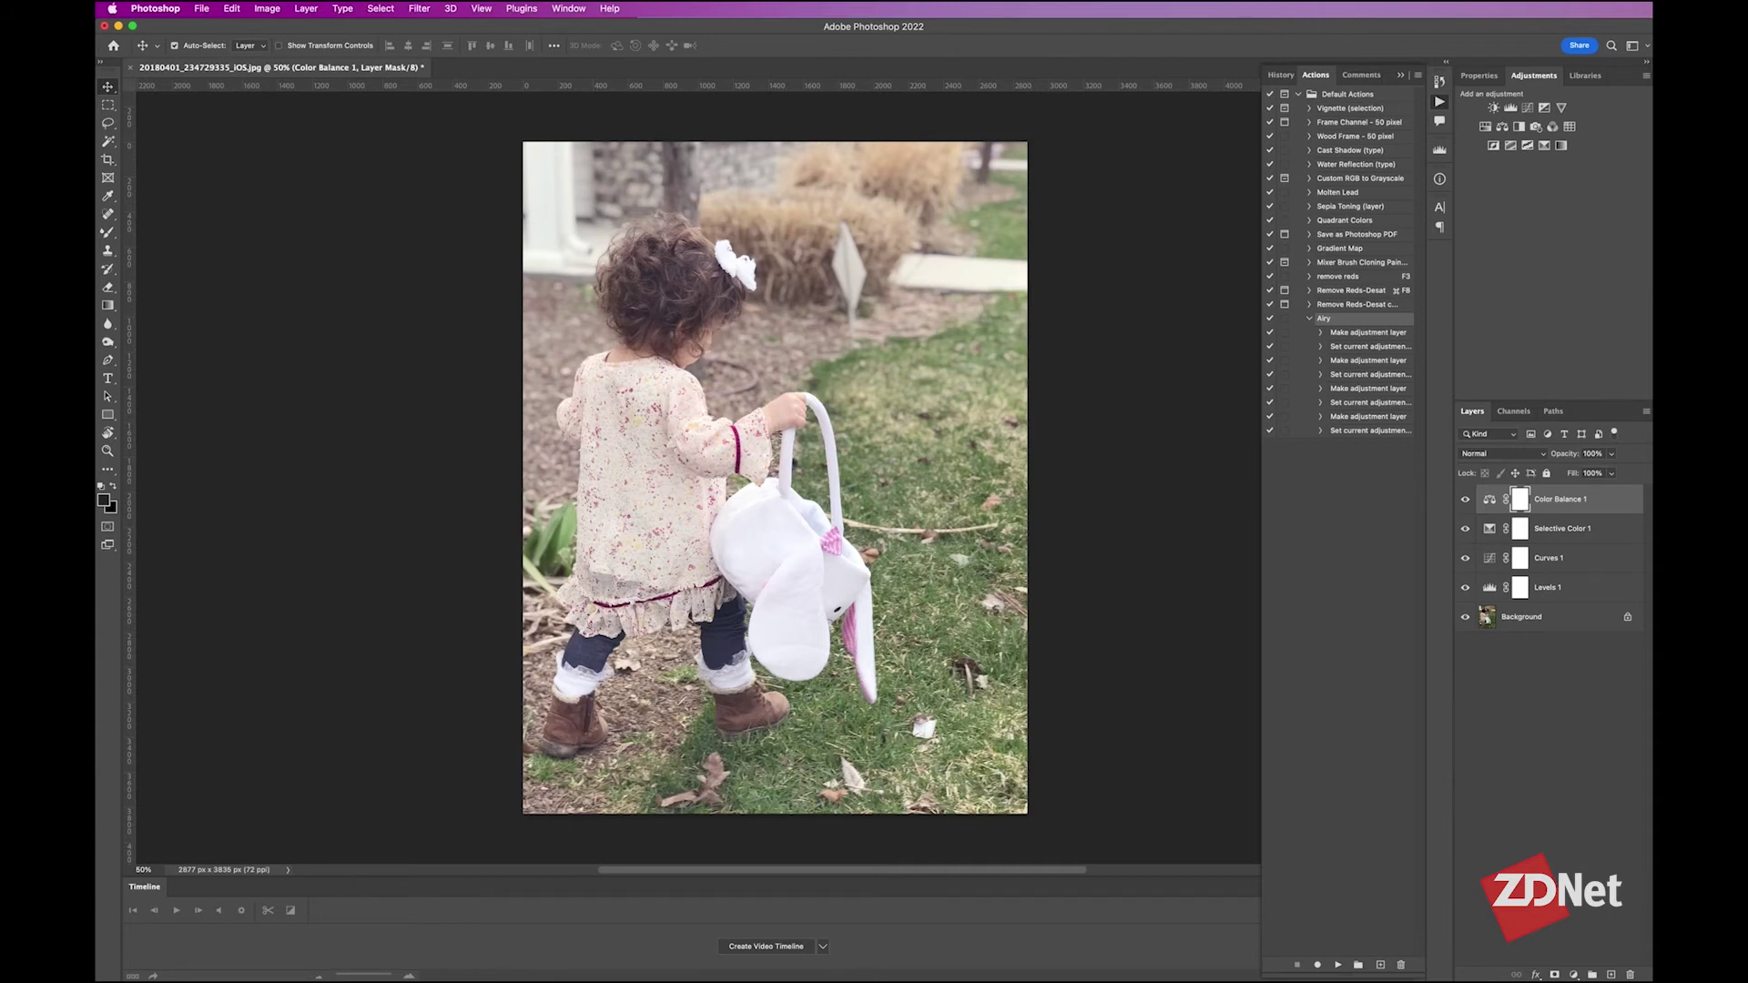
# - Create a new action set named My Actions
pyautogui.click(1417, 75)
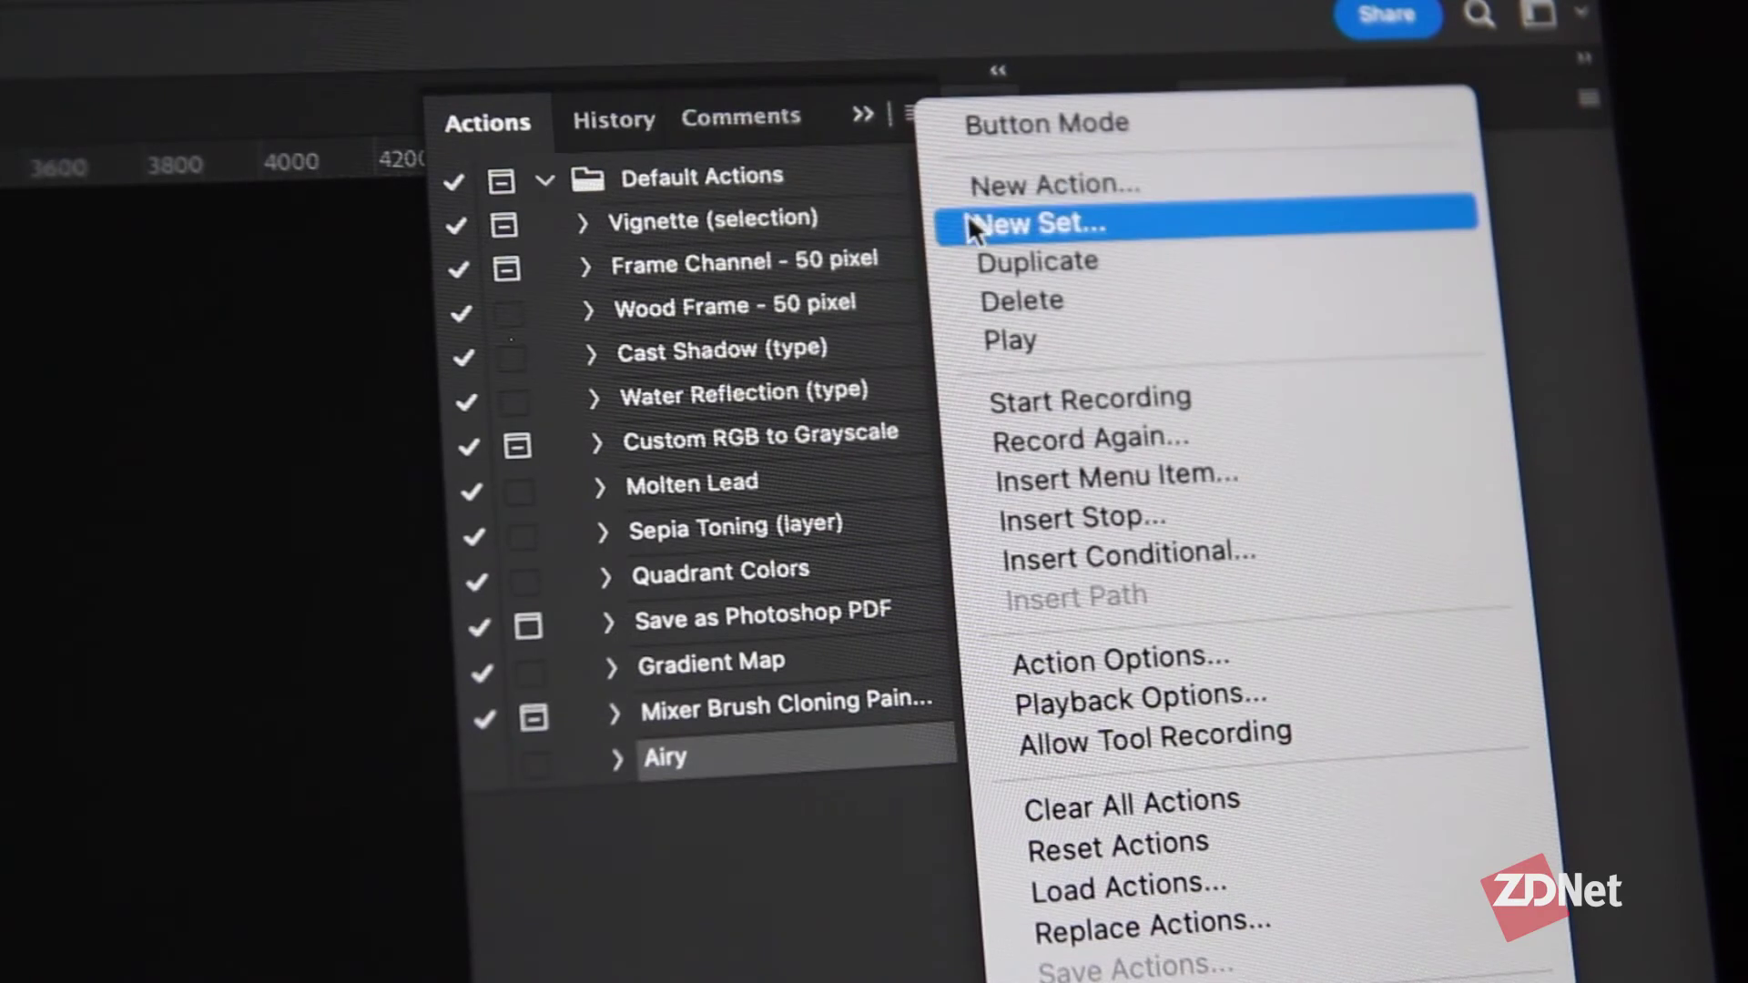
pyautogui.click(966, 220)
pyautogui.write('M')
pyautogui.write('y Actions')
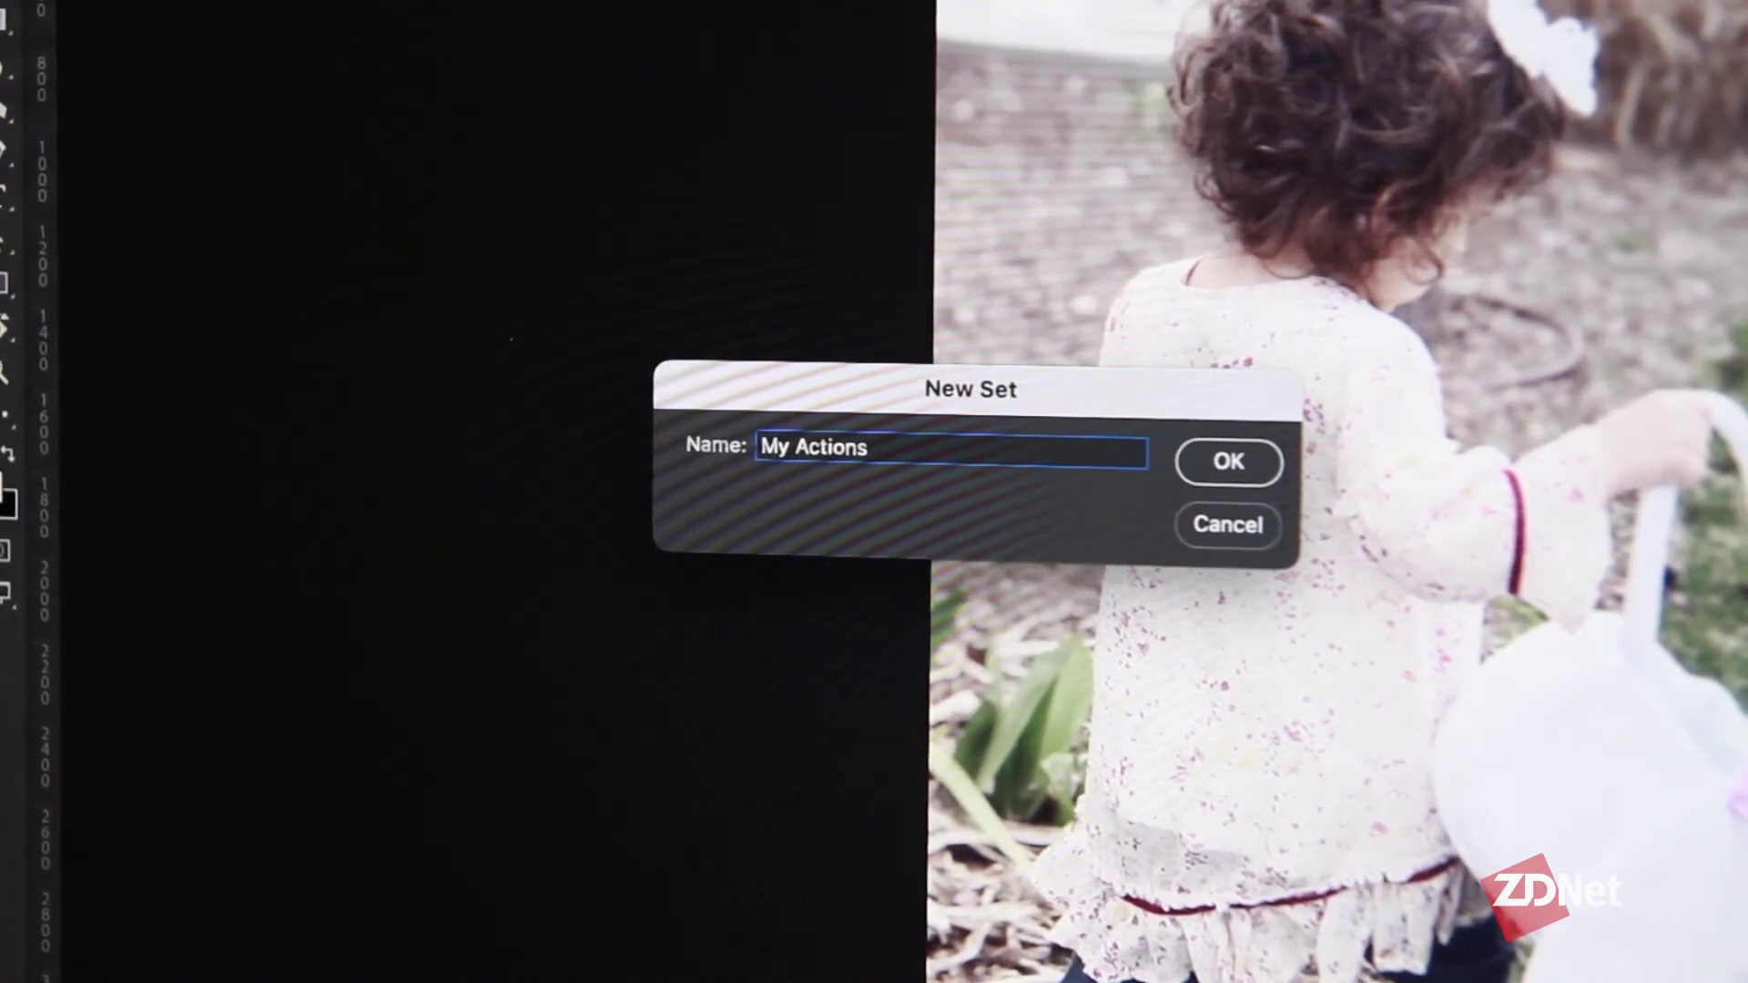
pyautogui.click(1242, 467)
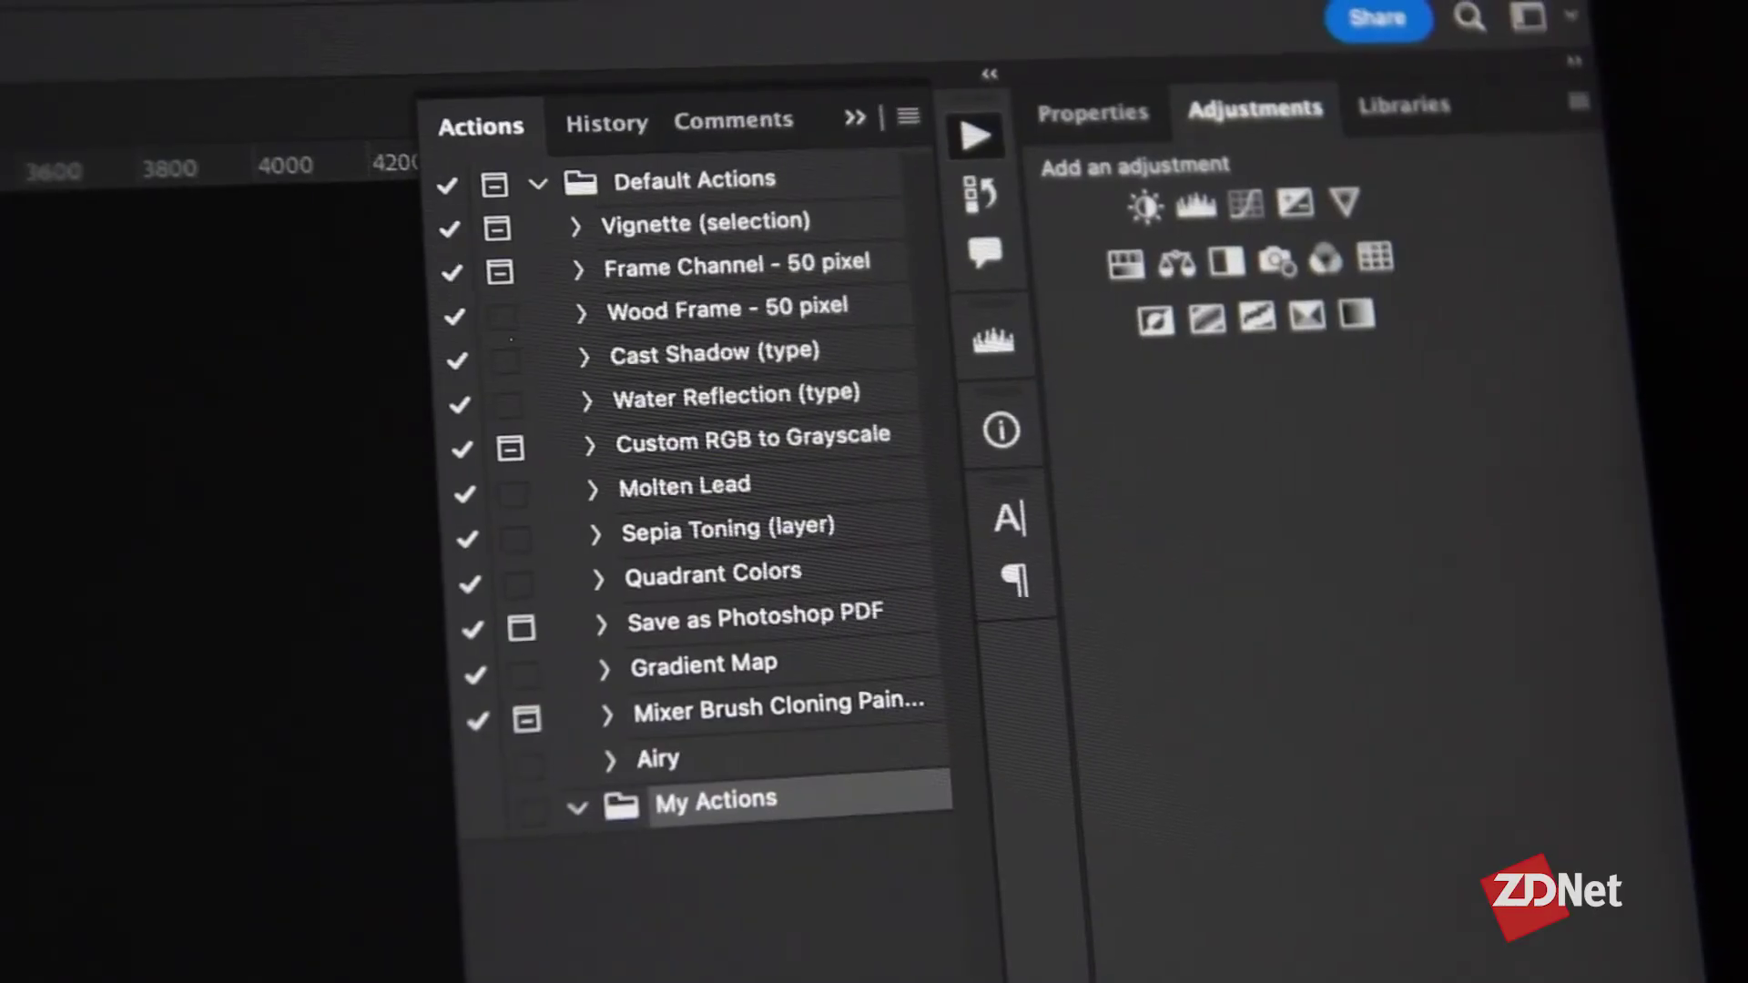
# - Move the Airy action into the My Actions set, and collapse and expand the set
pyautogui.moveTo(678, 765); pyautogui.dragTo(706, 816)
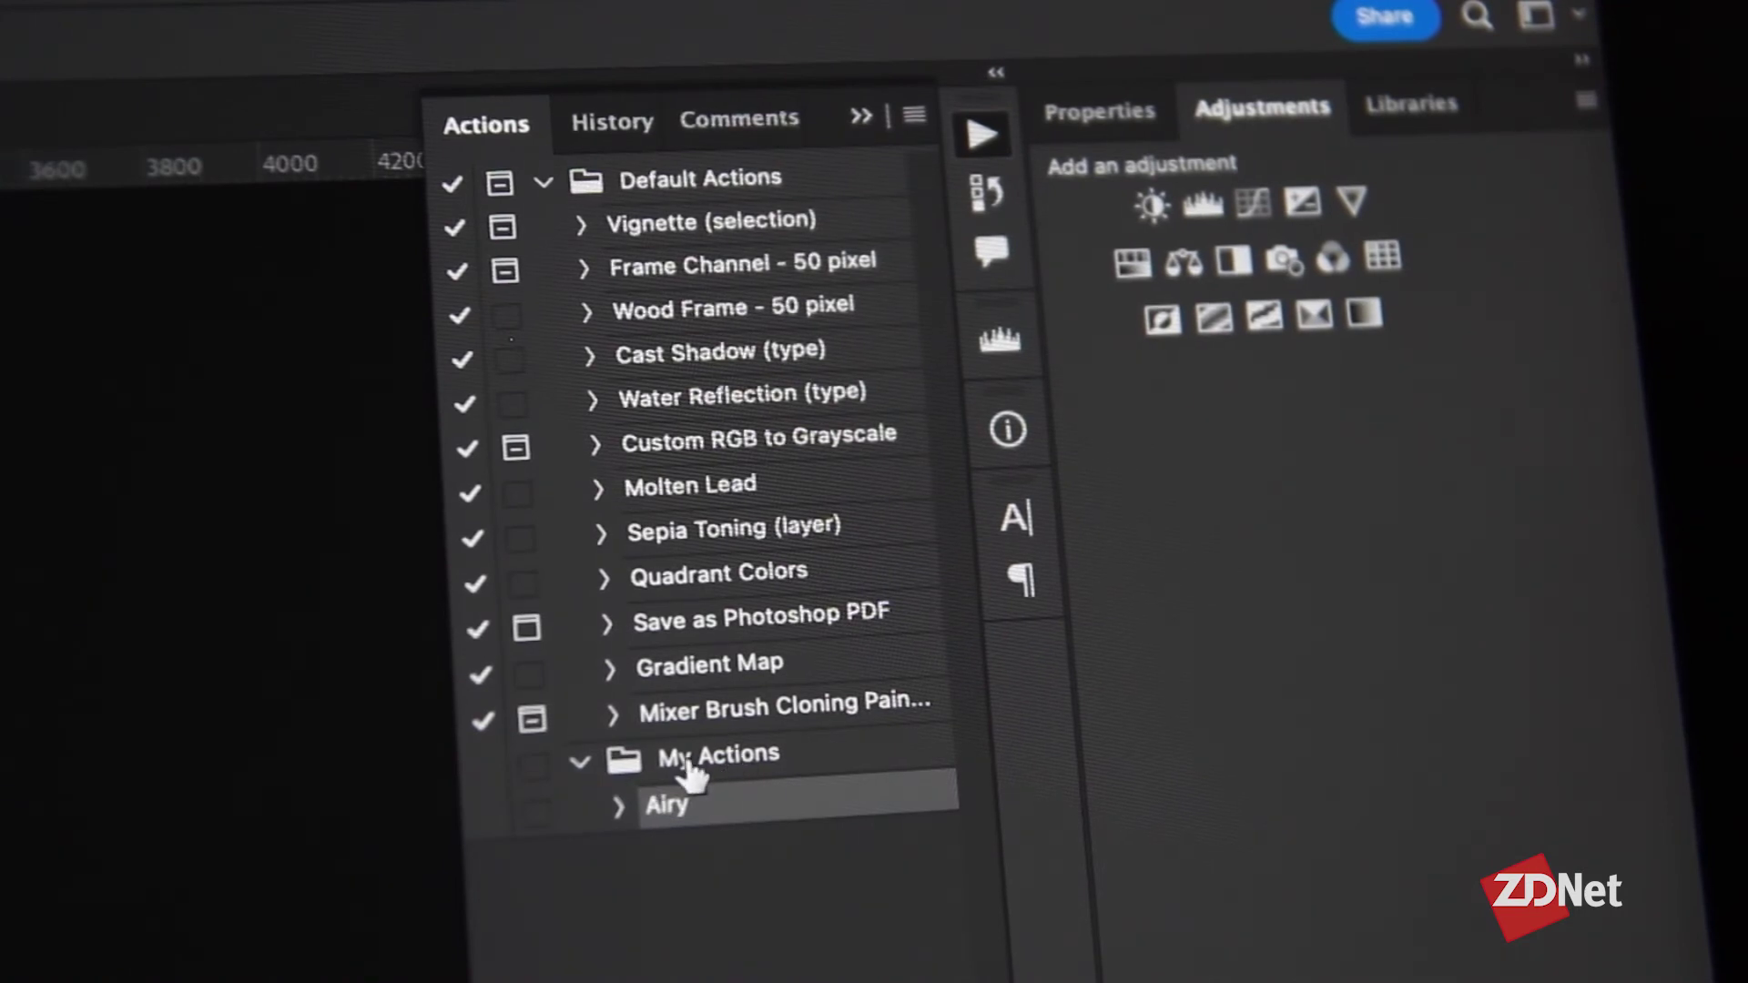
pyautogui.click(577, 761)
pyautogui.click(577, 761)
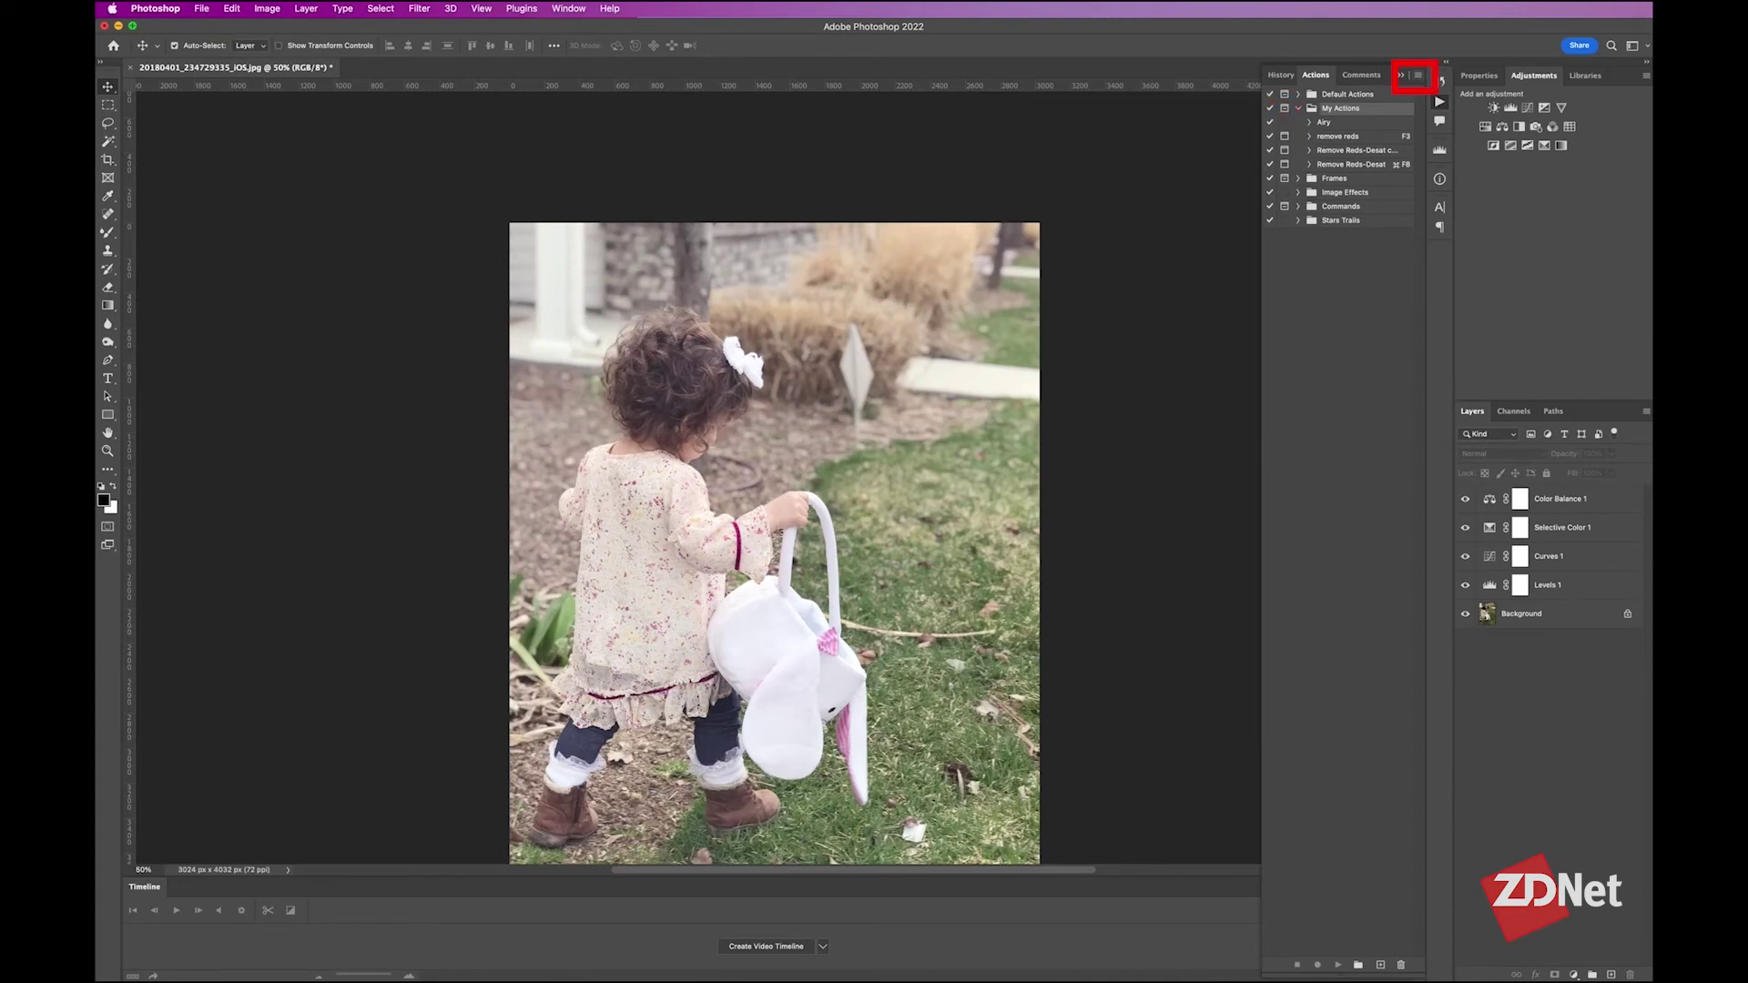
# - Save the My Actions set as My Actions.atn in a new Desktop folder named My Actions
pyautogui.click(1417, 74)
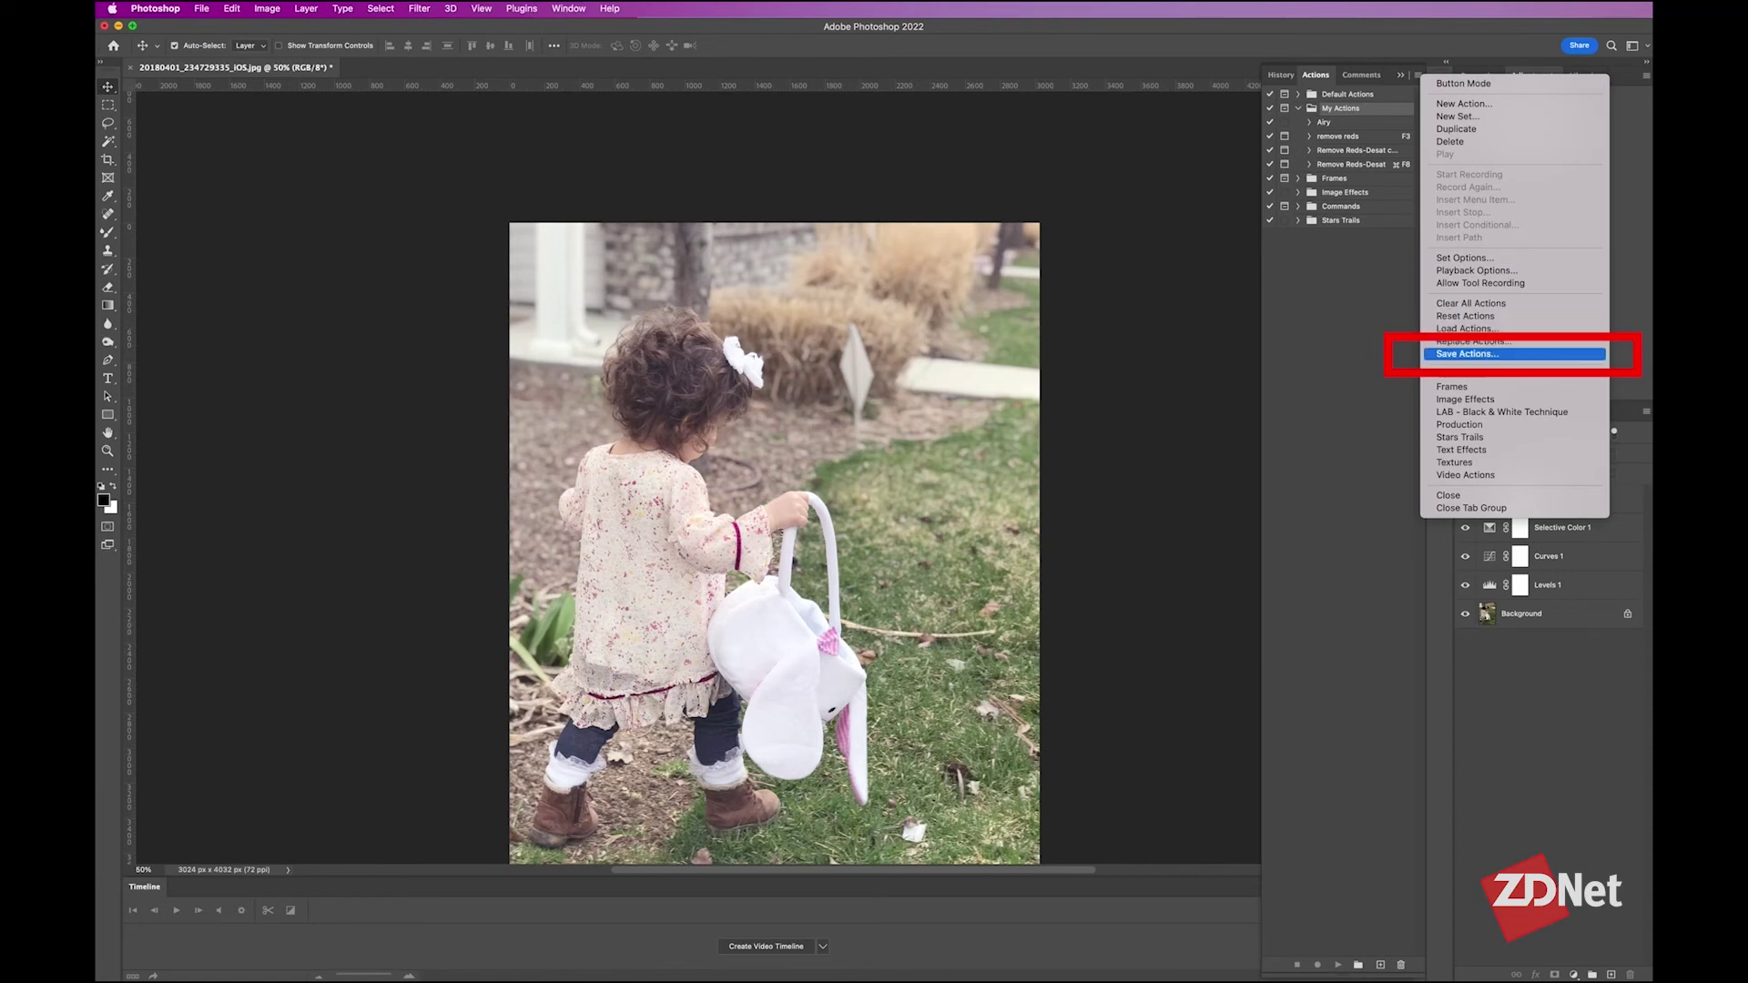
pyautogui.click(1467, 353)
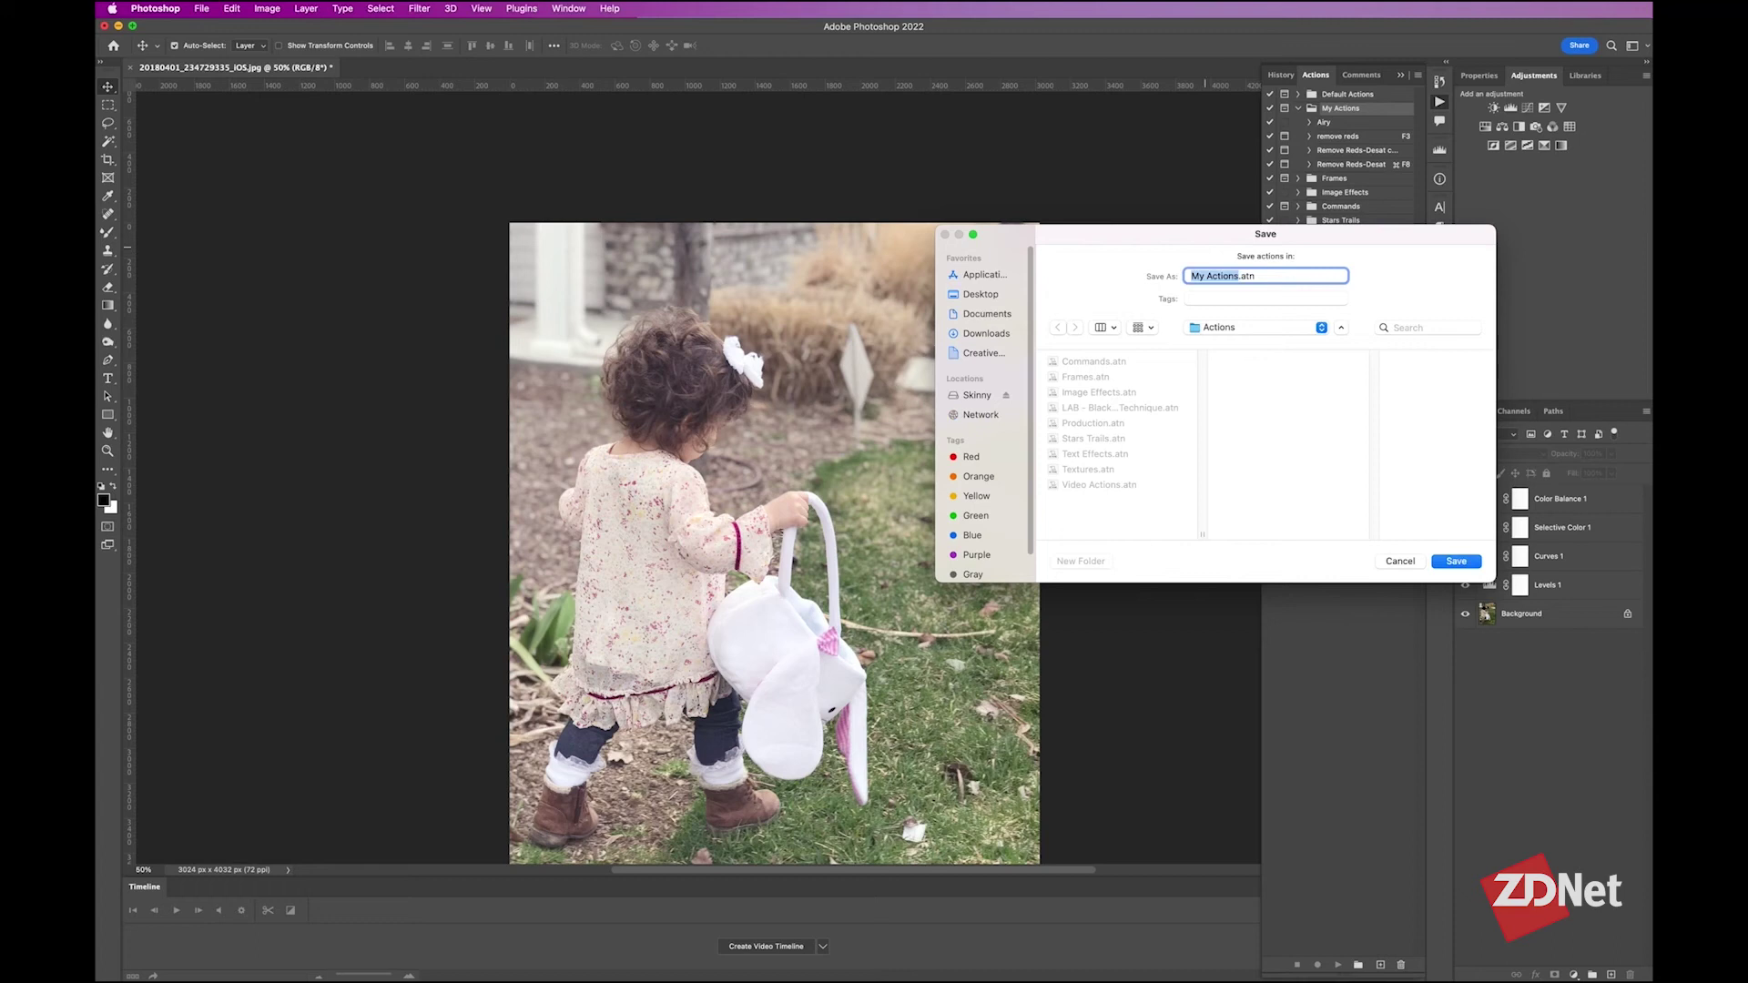
pyautogui.click(980, 294)
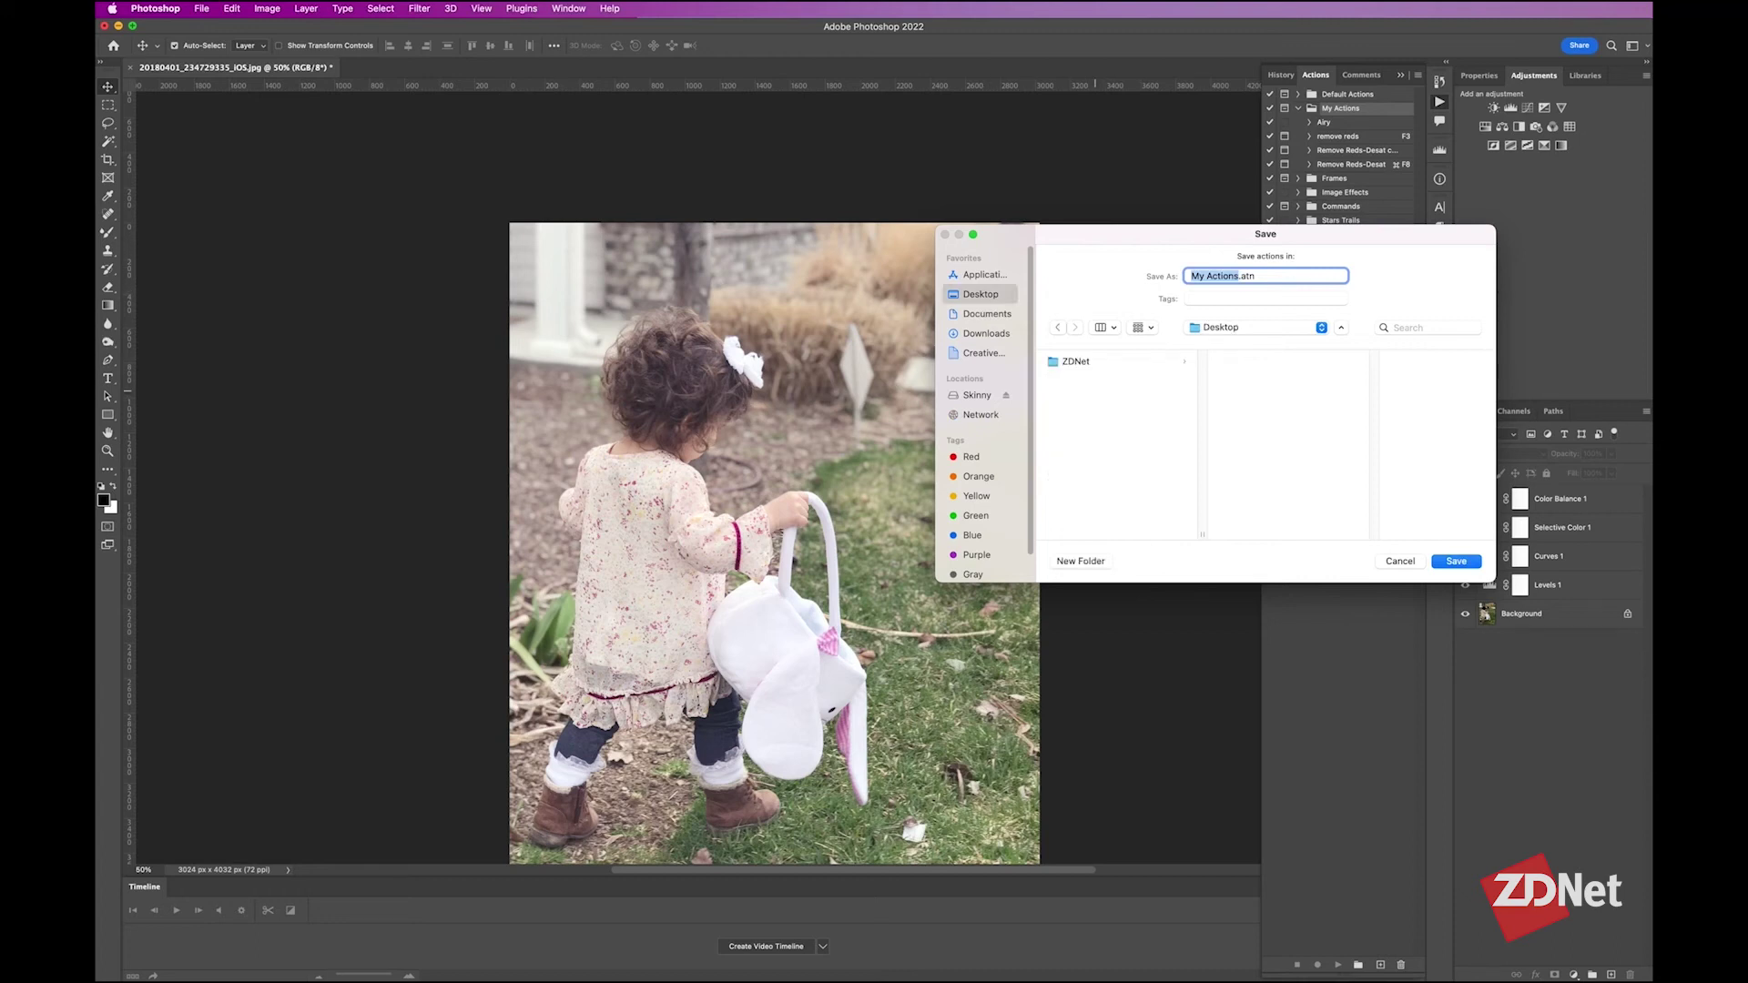
pyautogui.click(1080, 560)
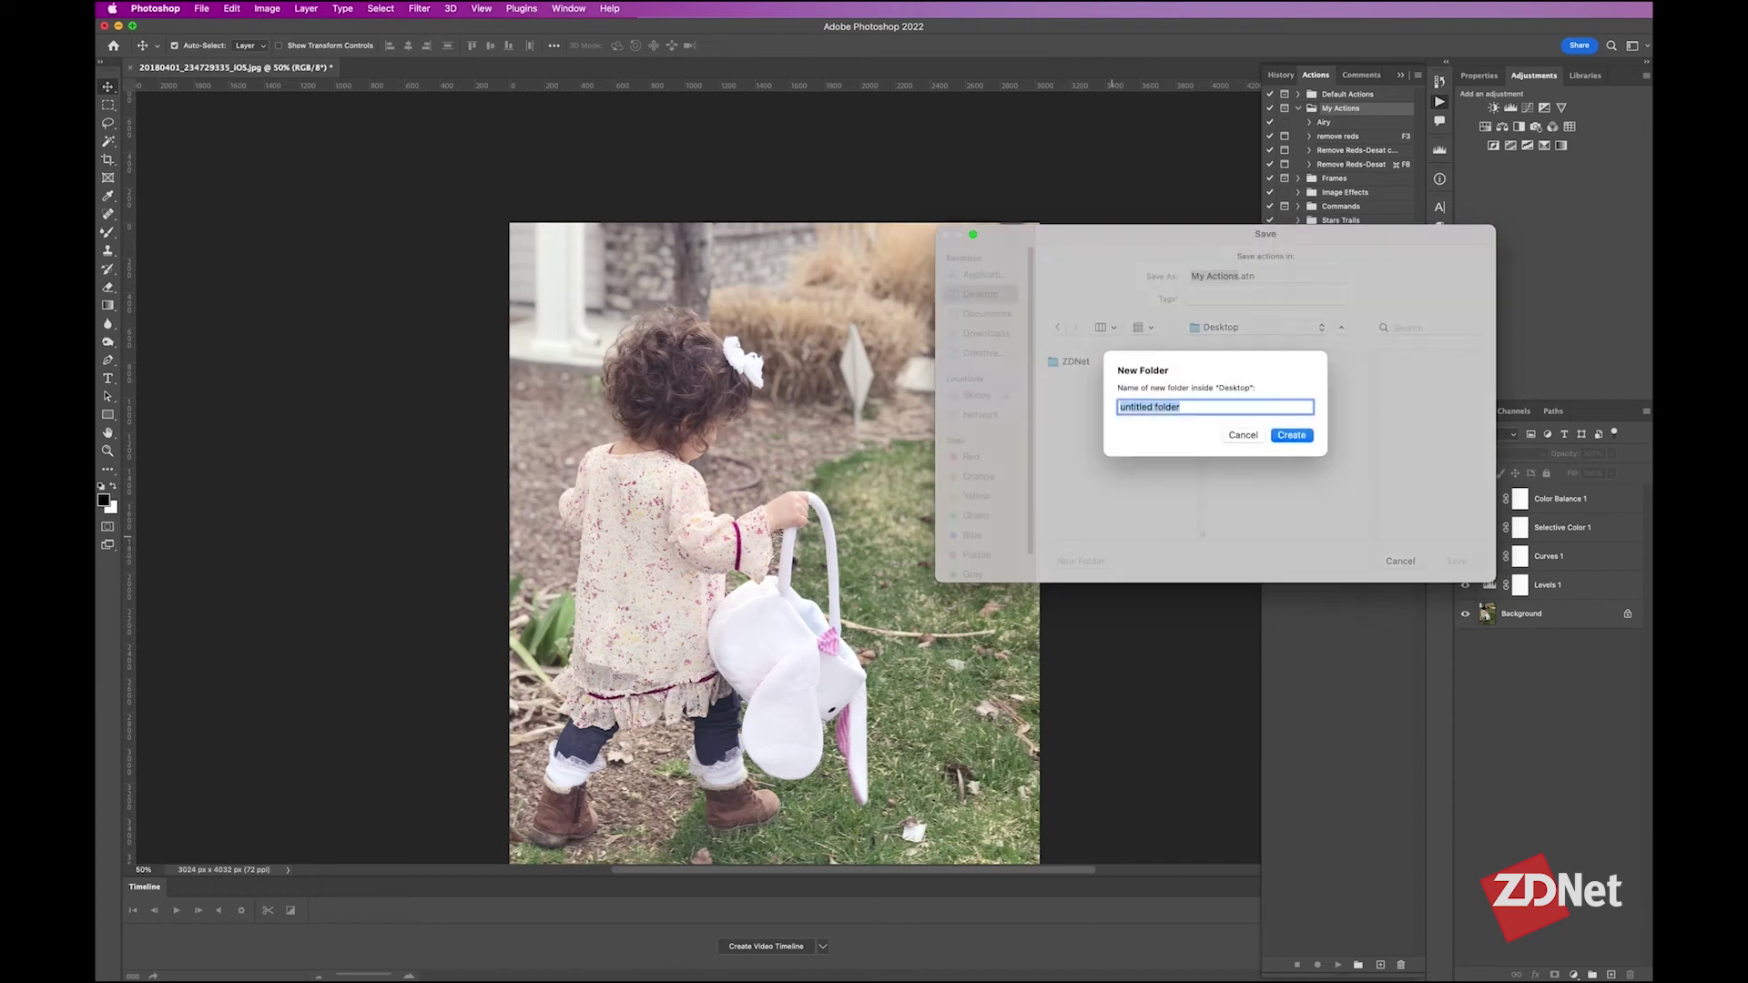
pyautogui.write('M')
pyautogui.press('BackSpace')
pyautogui.press('BackSpace')
pyautogui.write('y Actions')
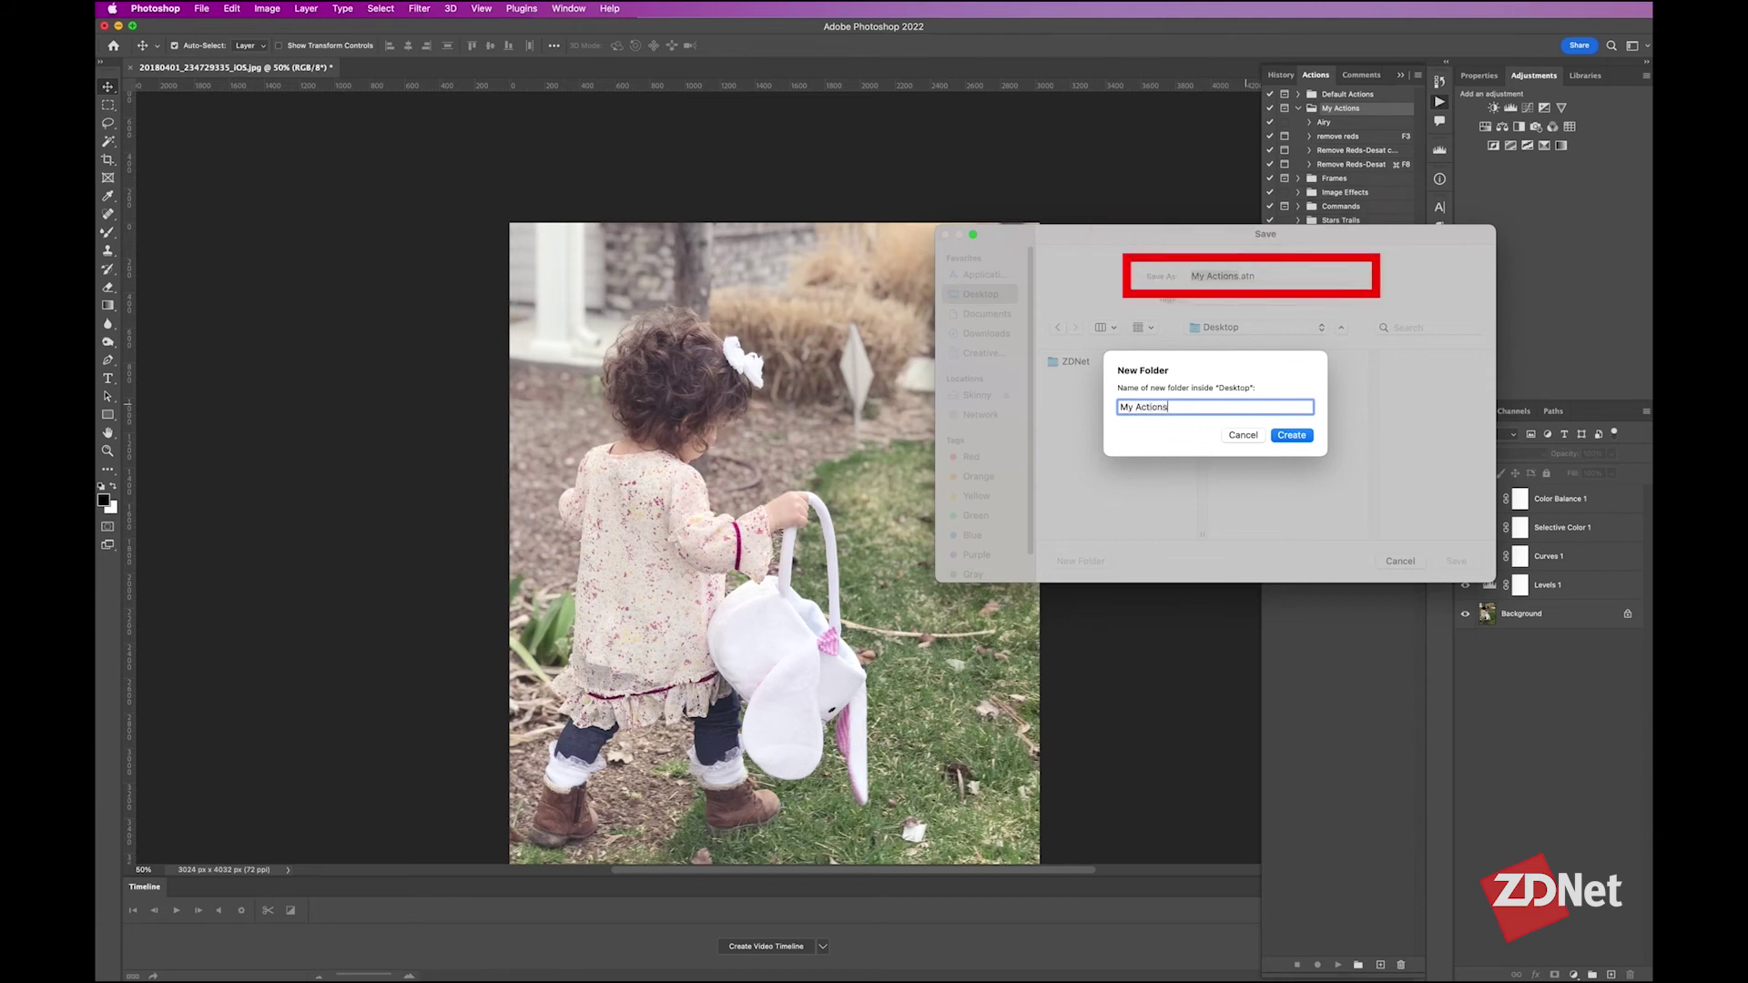
pyautogui.press('Return')
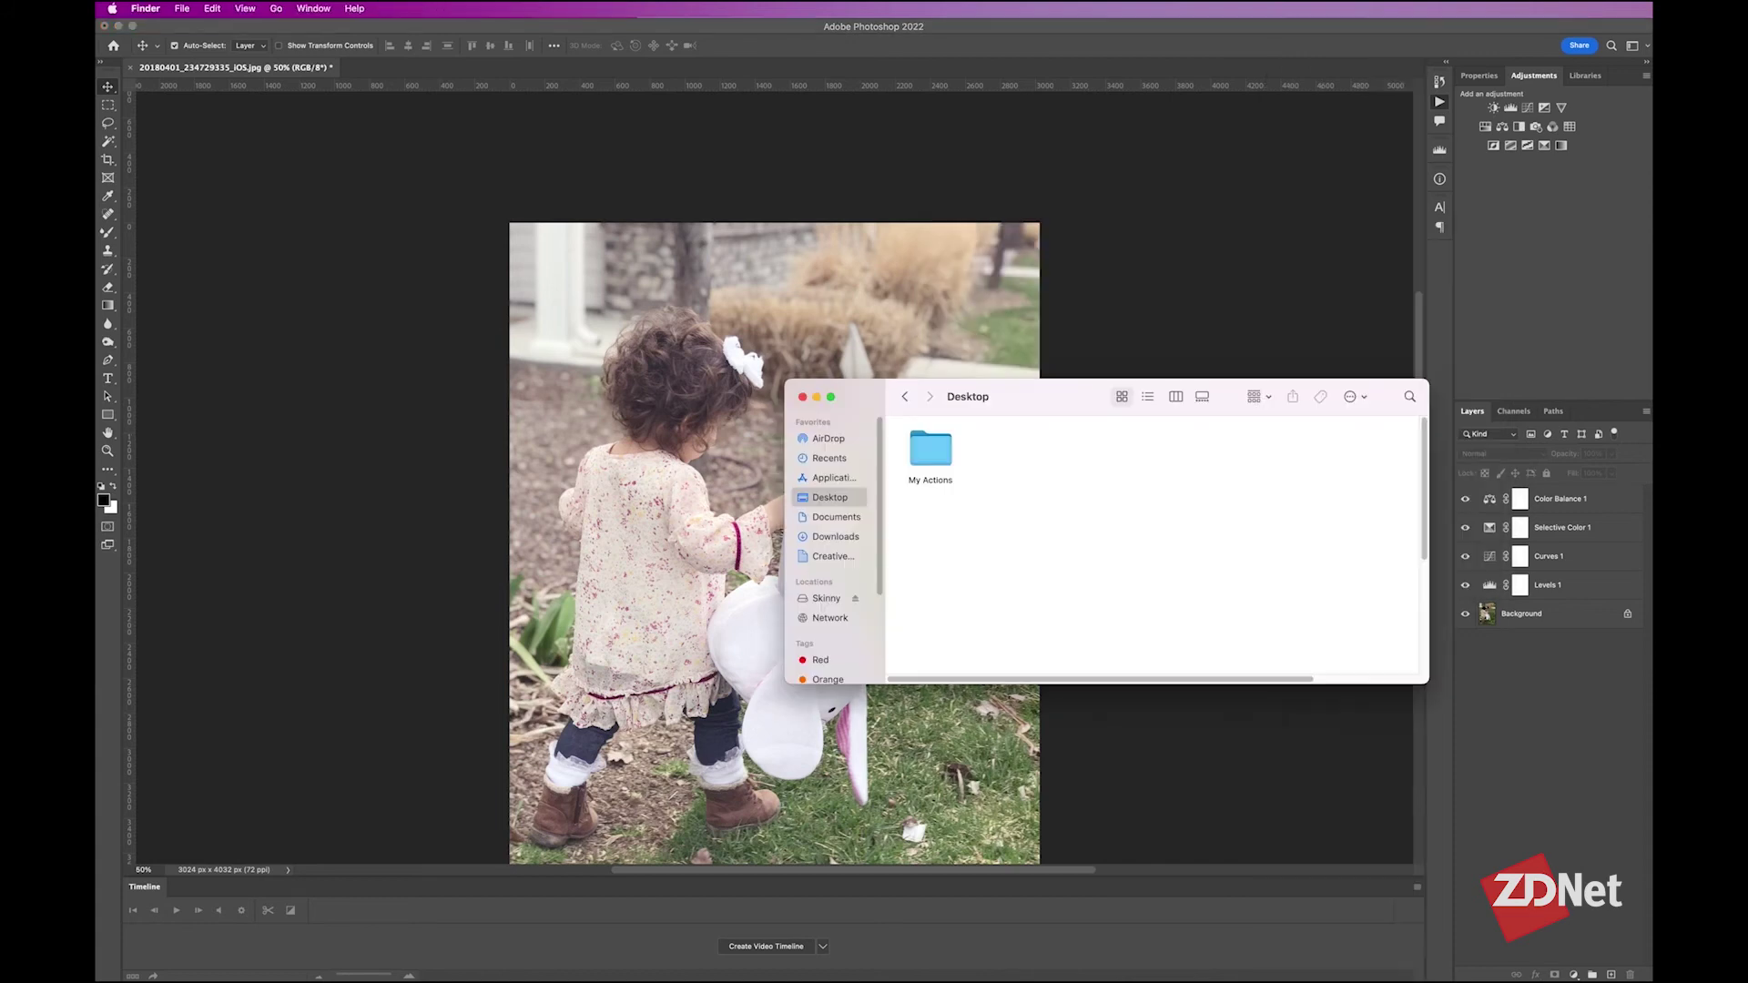
# - Switch to Finder, open the My Actions folder on the Desktop and check the saved My Actions.atn file
pyautogui.doubleClick(930, 446)
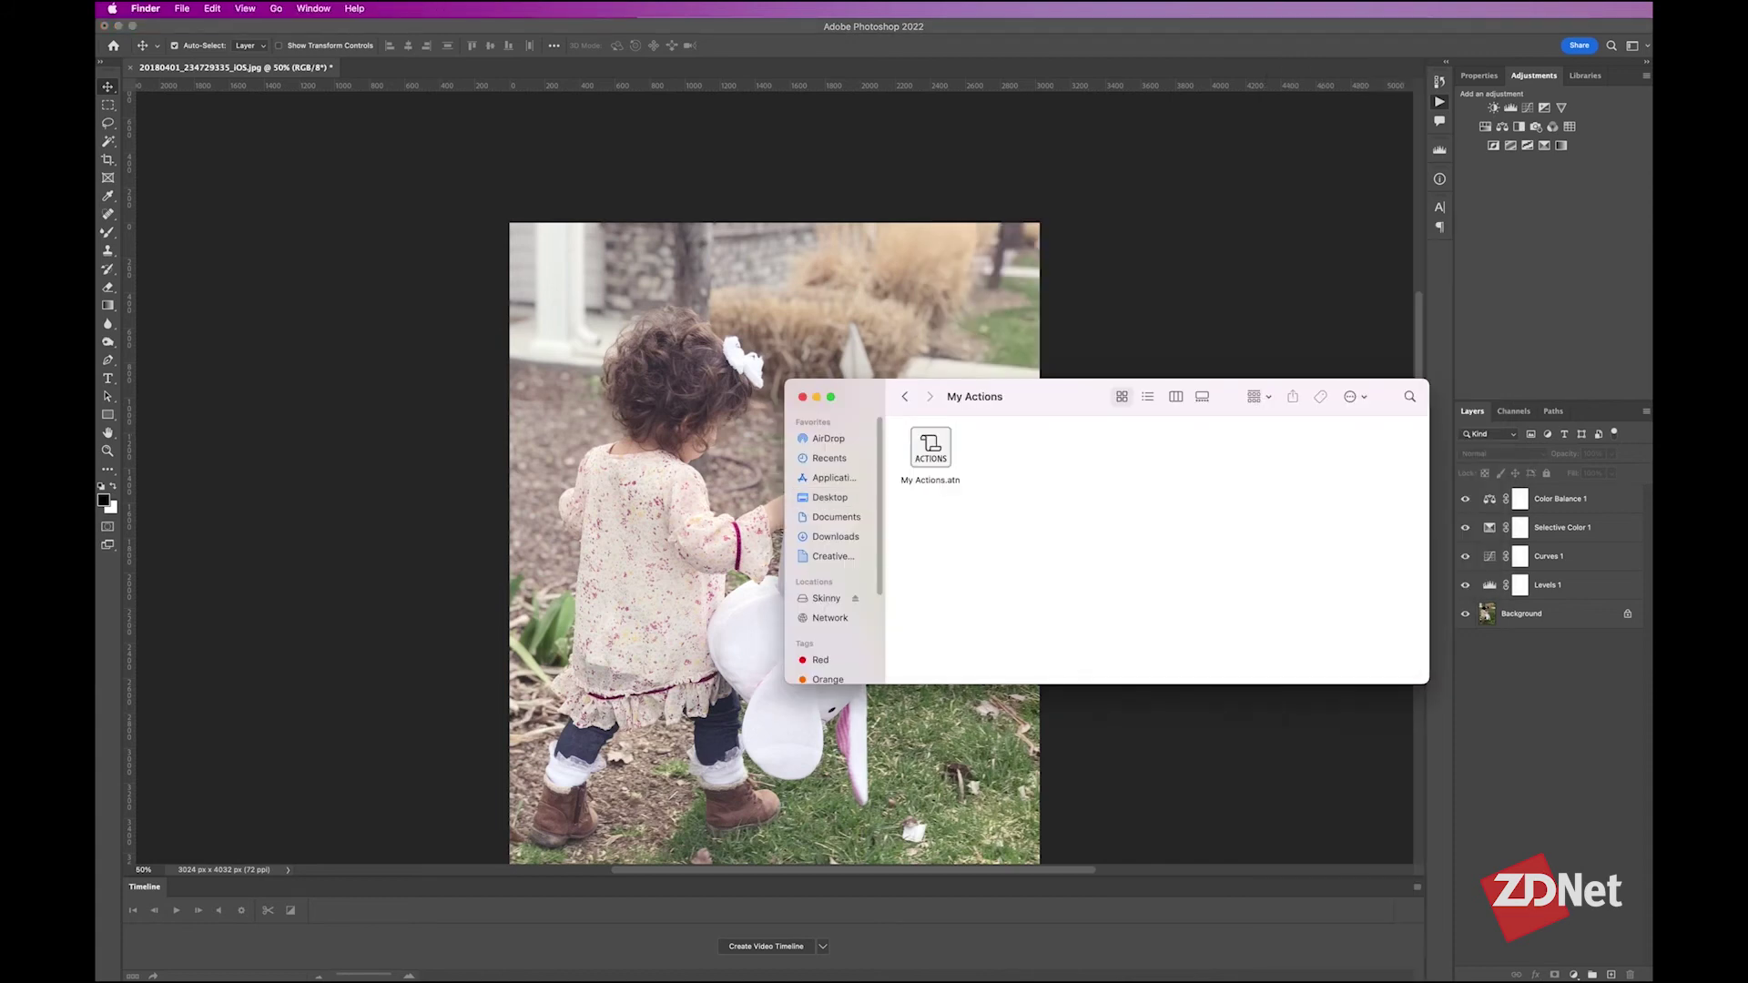
pyautogui.click(929, 446)
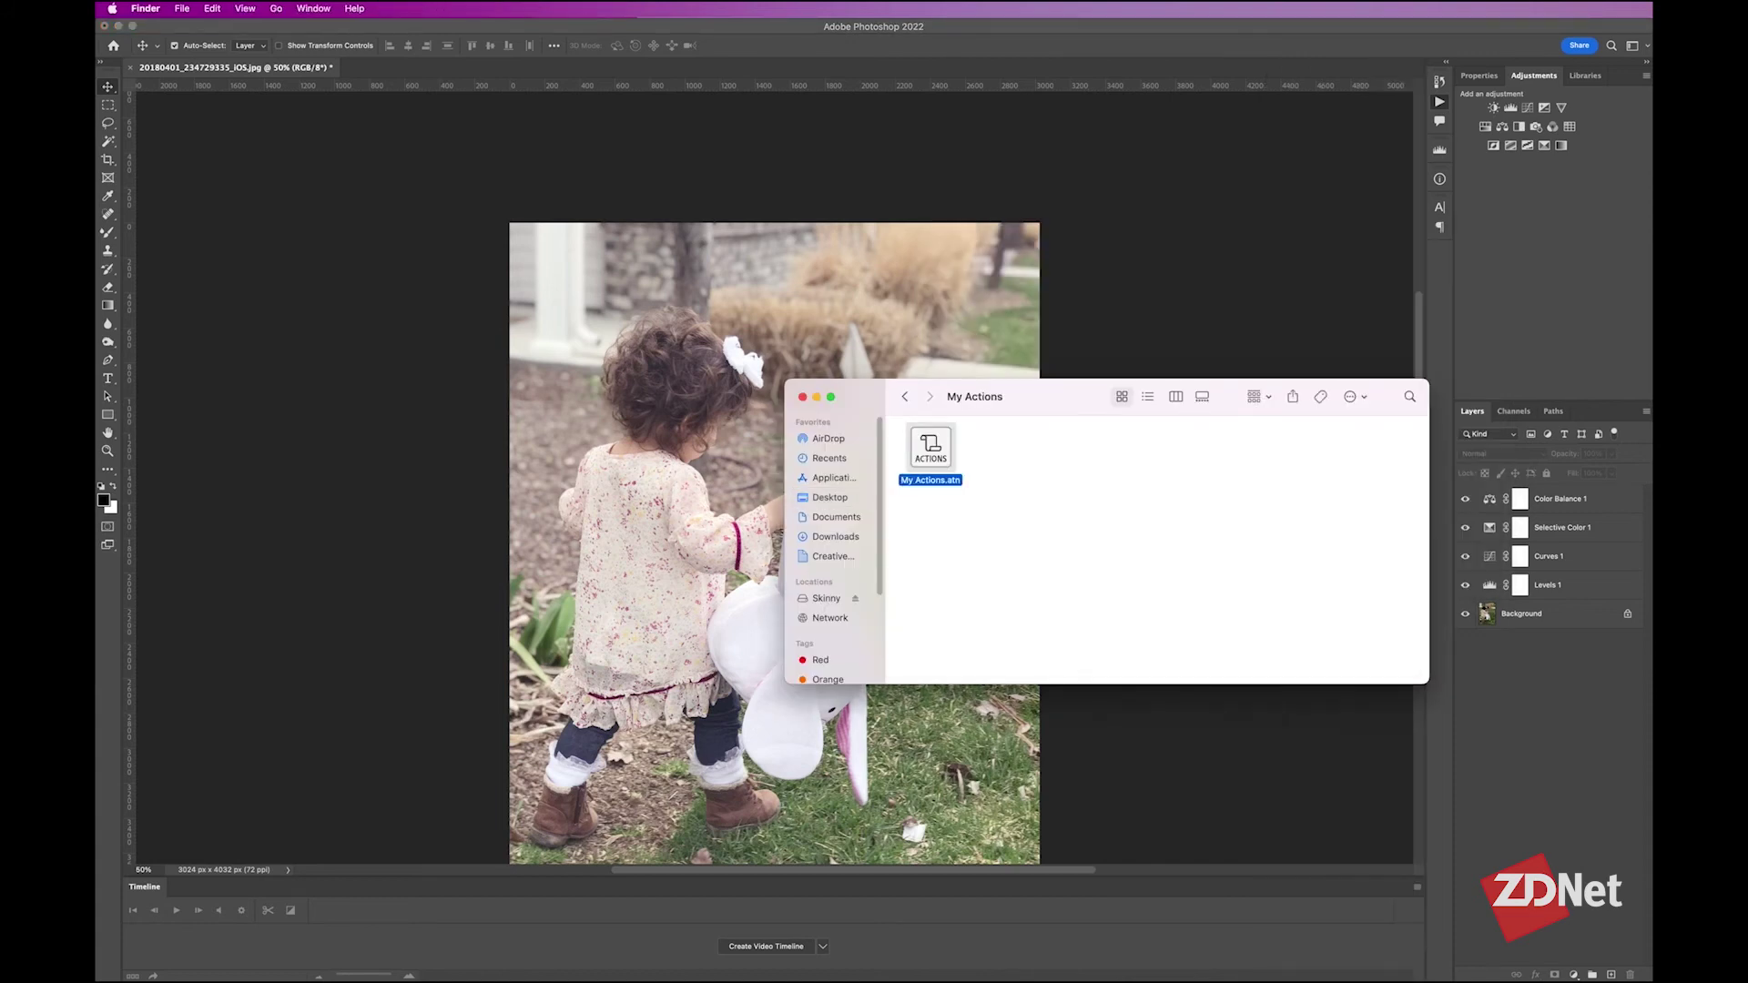
pyautogui.press('super+o')
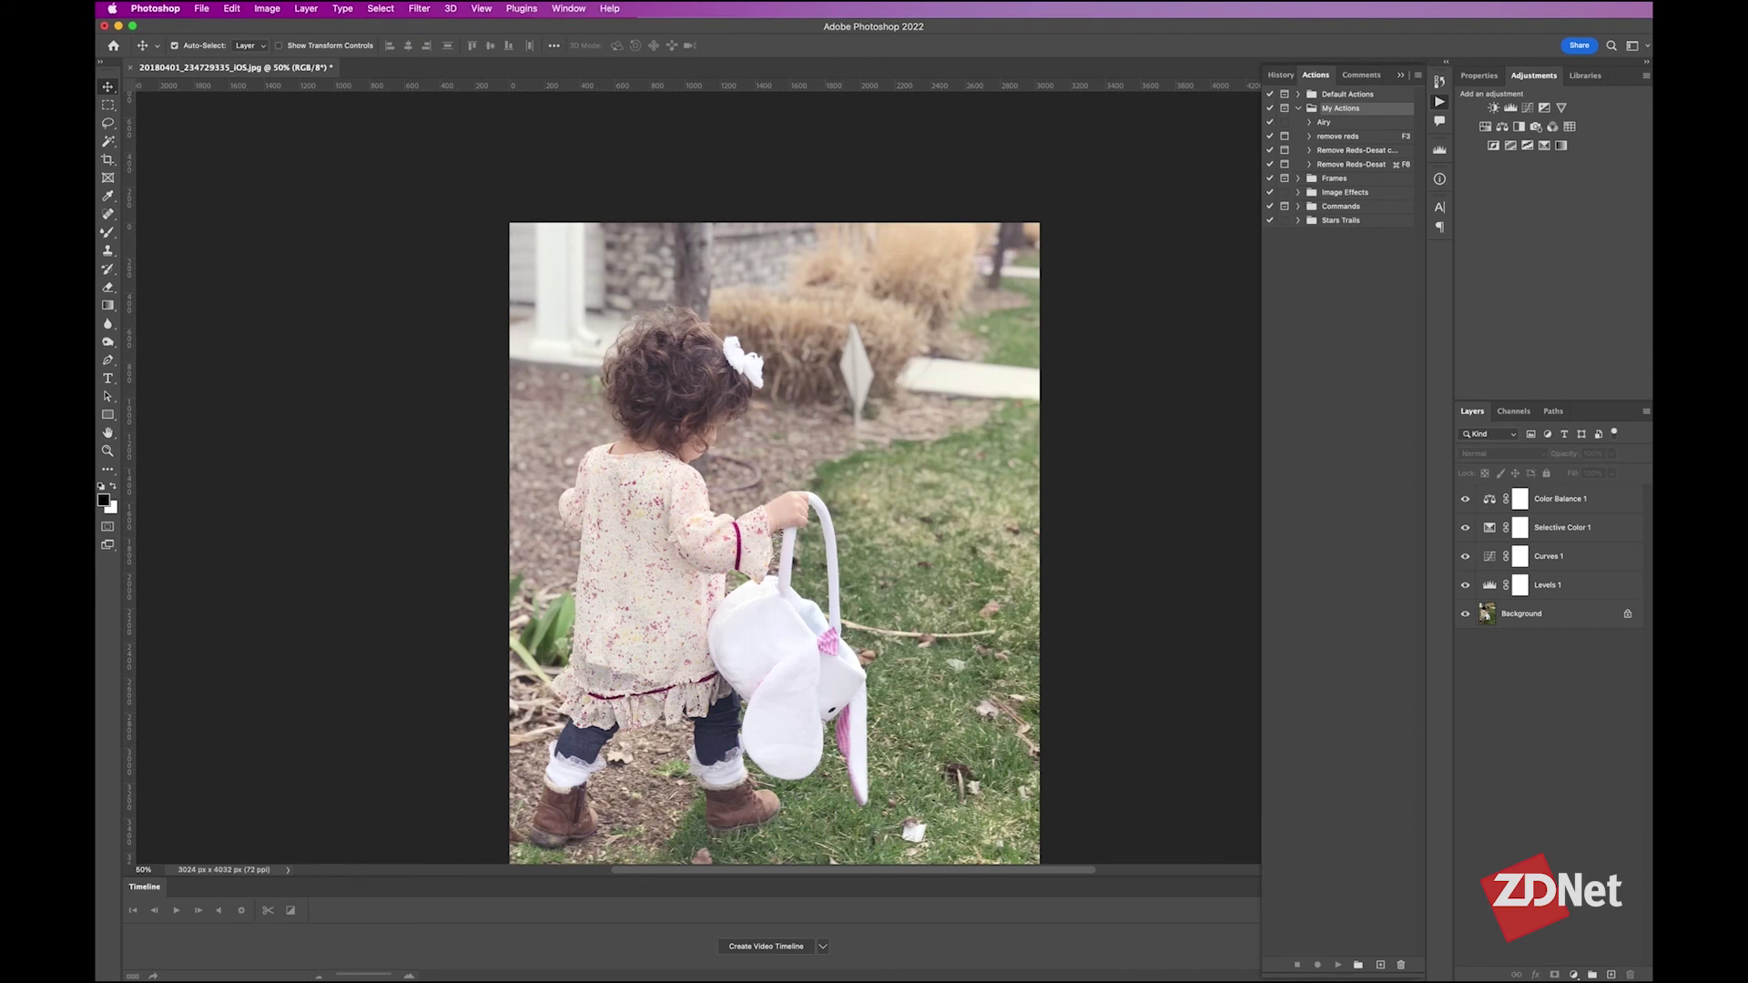
# - Clear all actions and sets from the Actions list and confirm the deletion
pyautogui.hotkey('alt', 'F9')
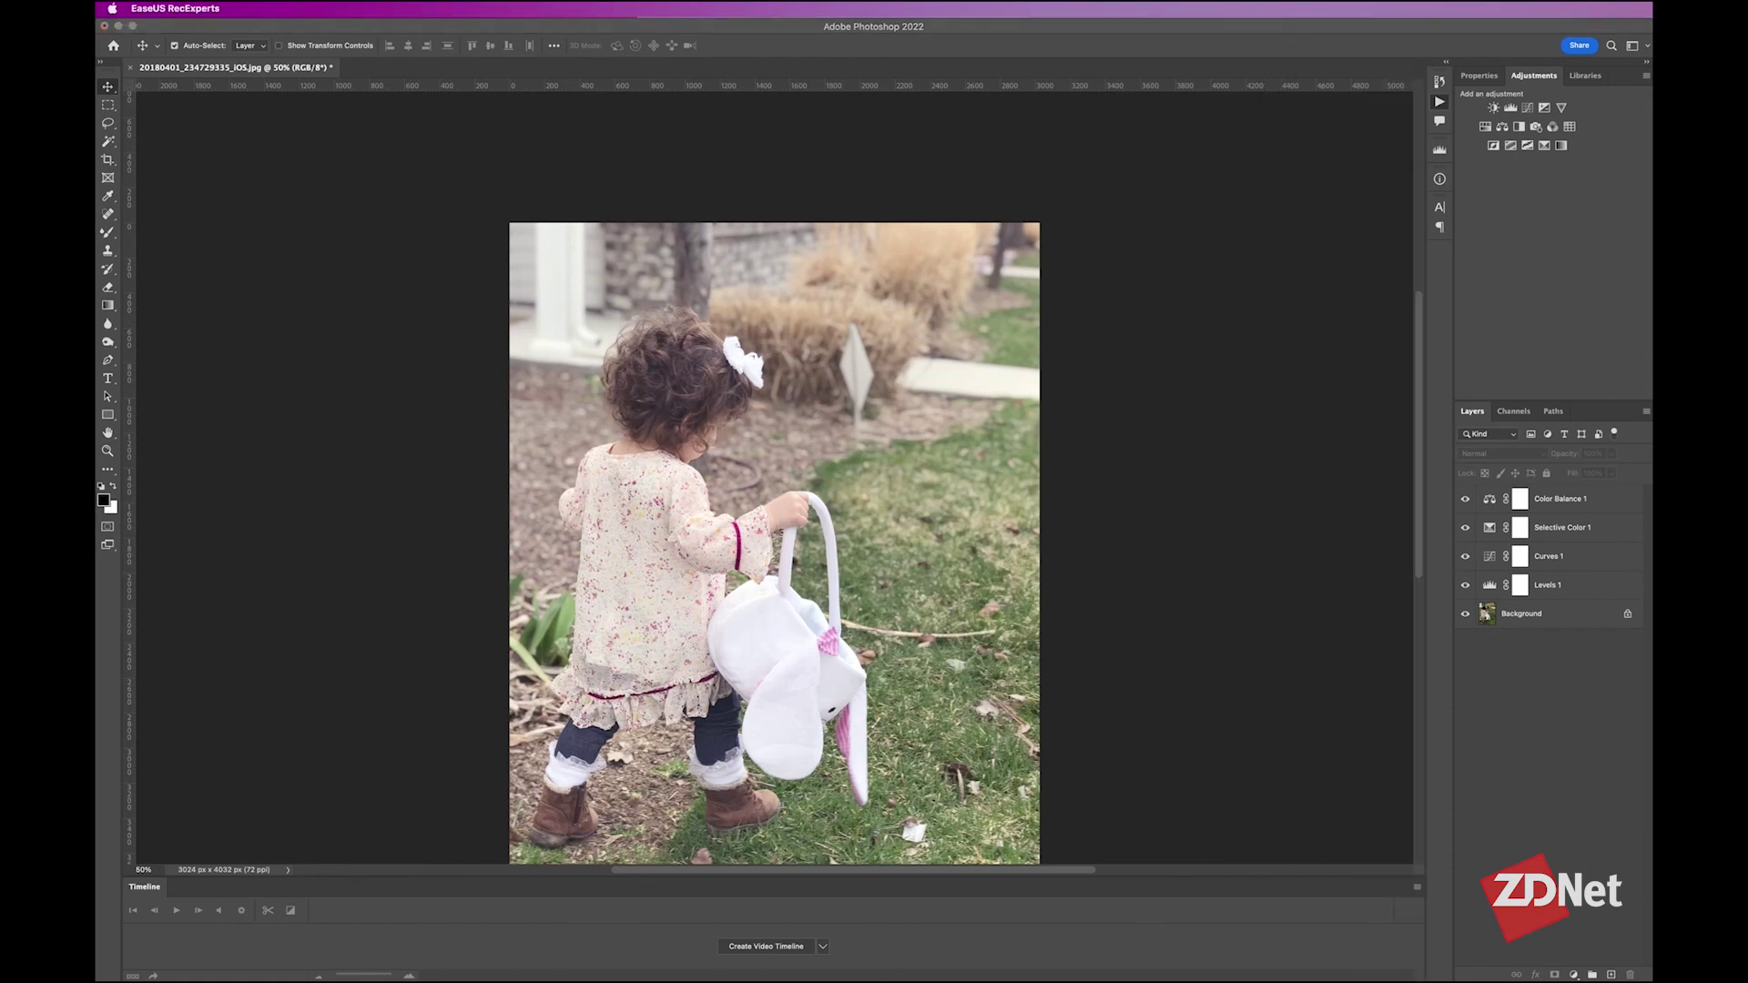
pyautogui.hotkey('alt', 'F9')
pyautogui.click(1417, 75)
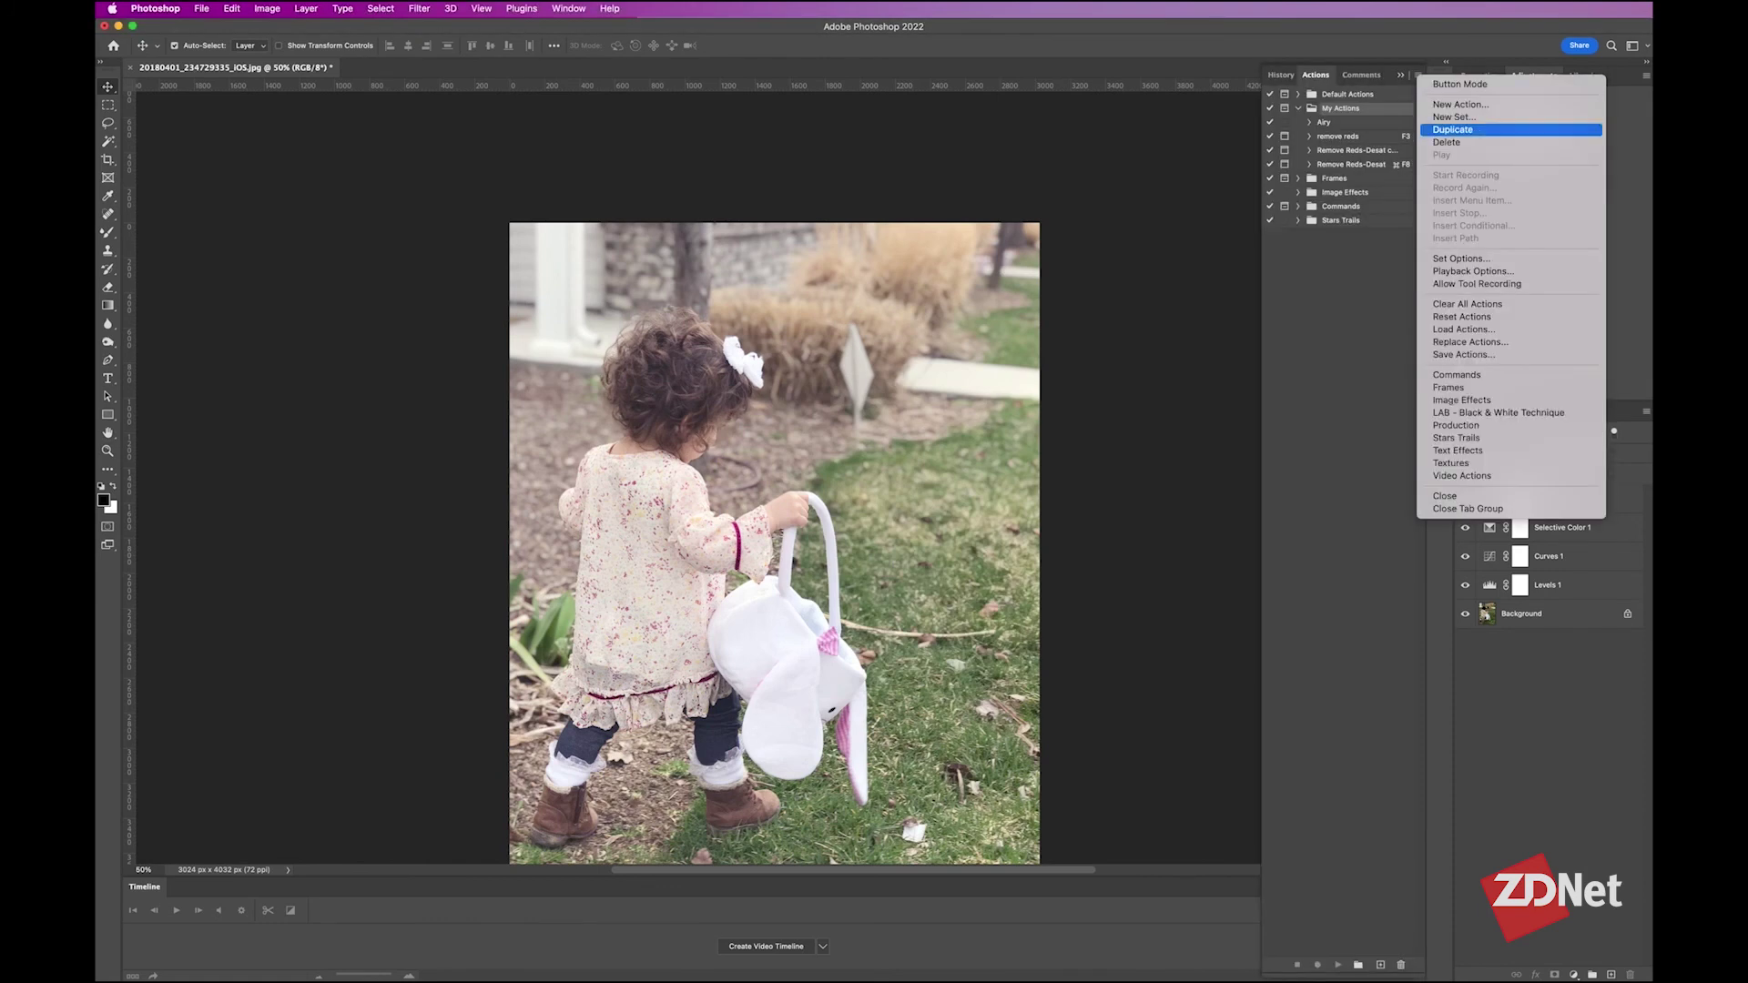
pyautogui.click(1467, 304)
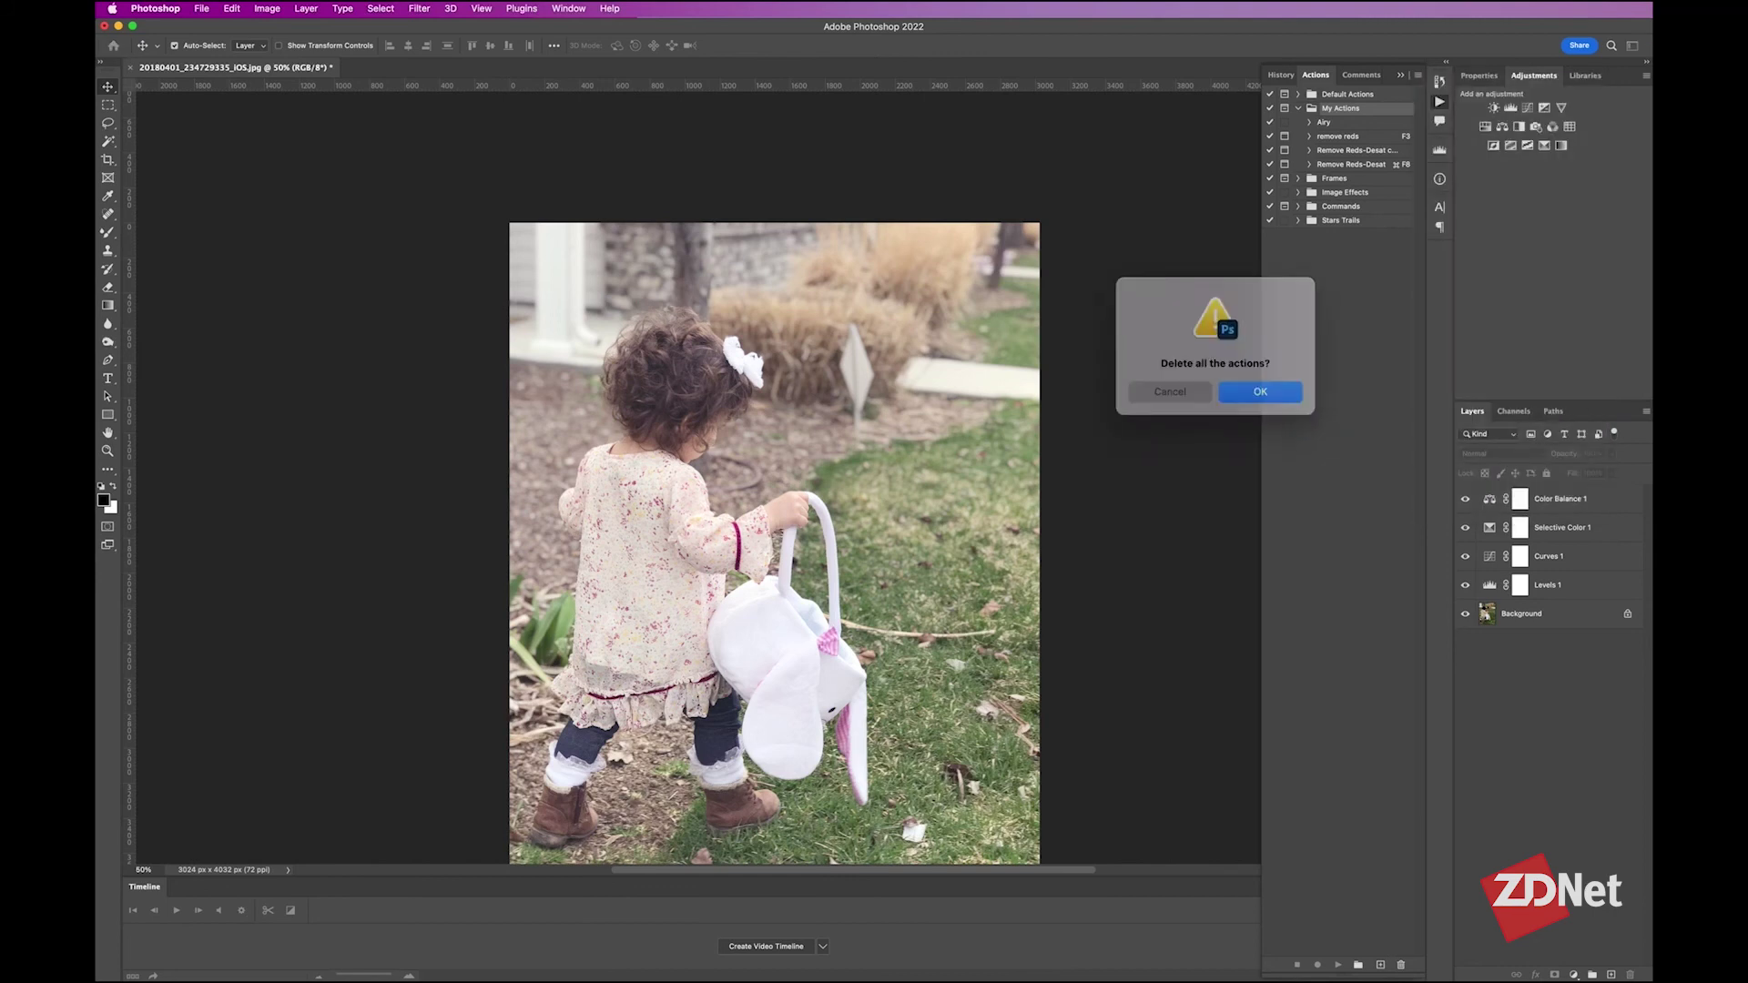
pyautogui.press('Return')
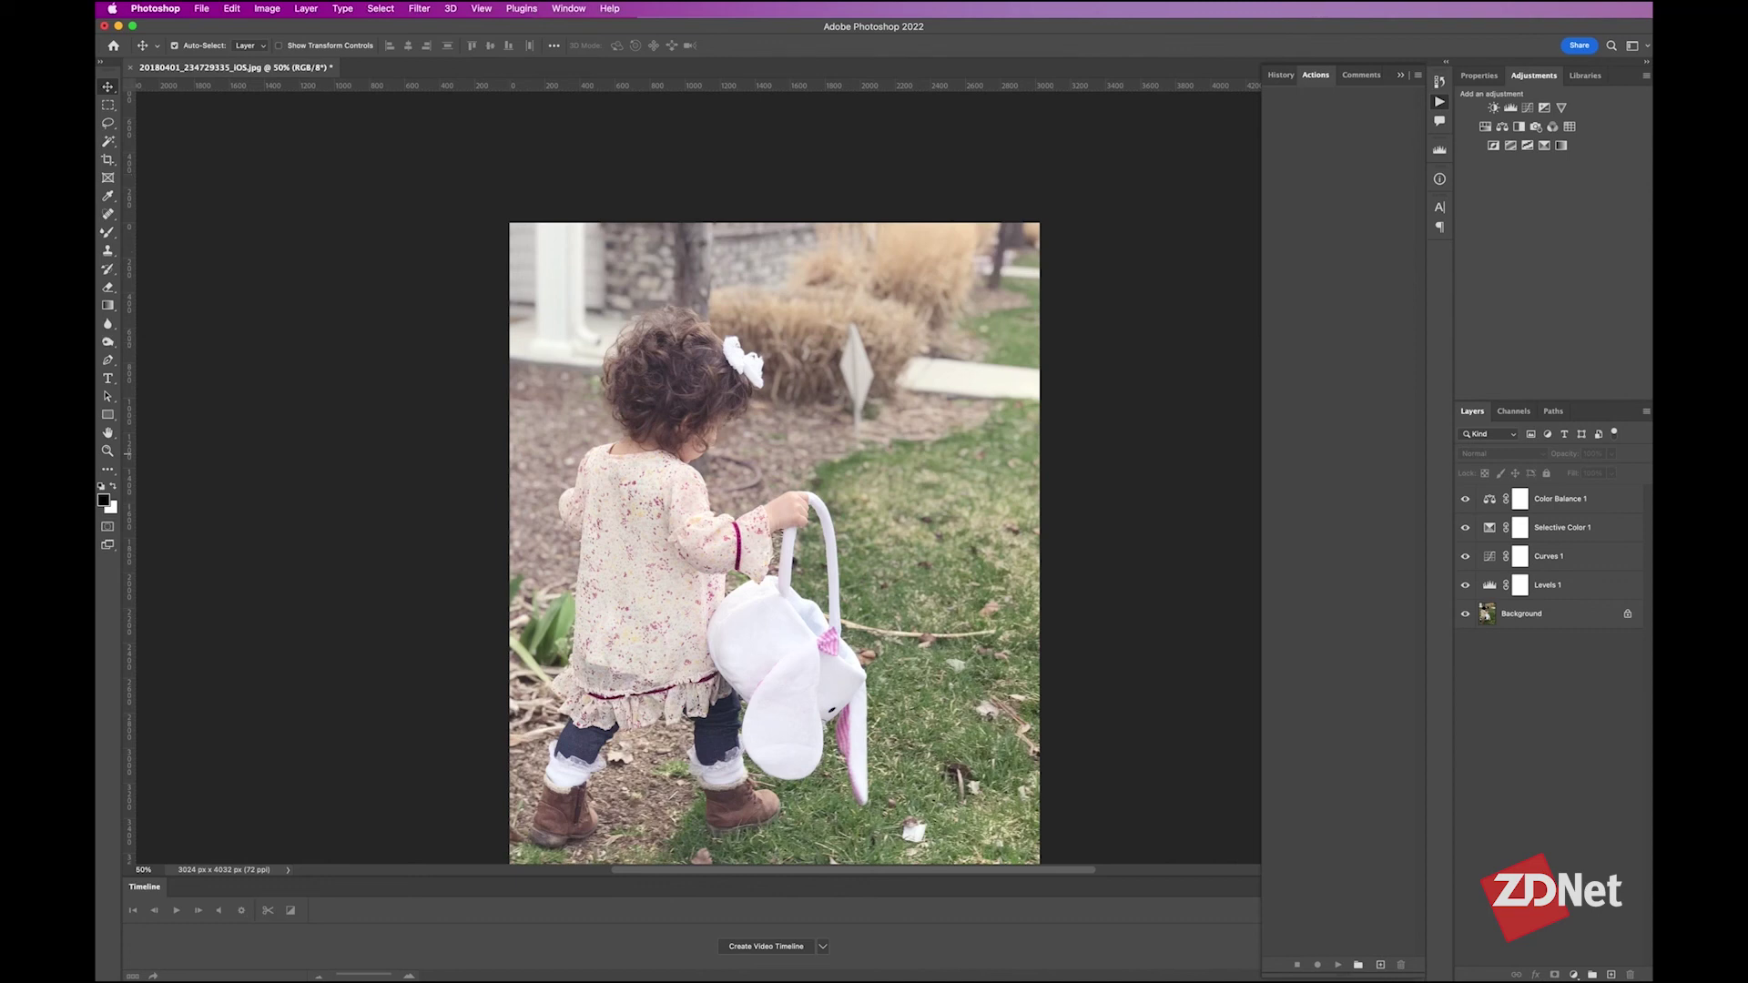
# - Load My Actions.atn from the My Actions folder and remove its conflicting action shortcuts
pyautogui.click(1417, 75)
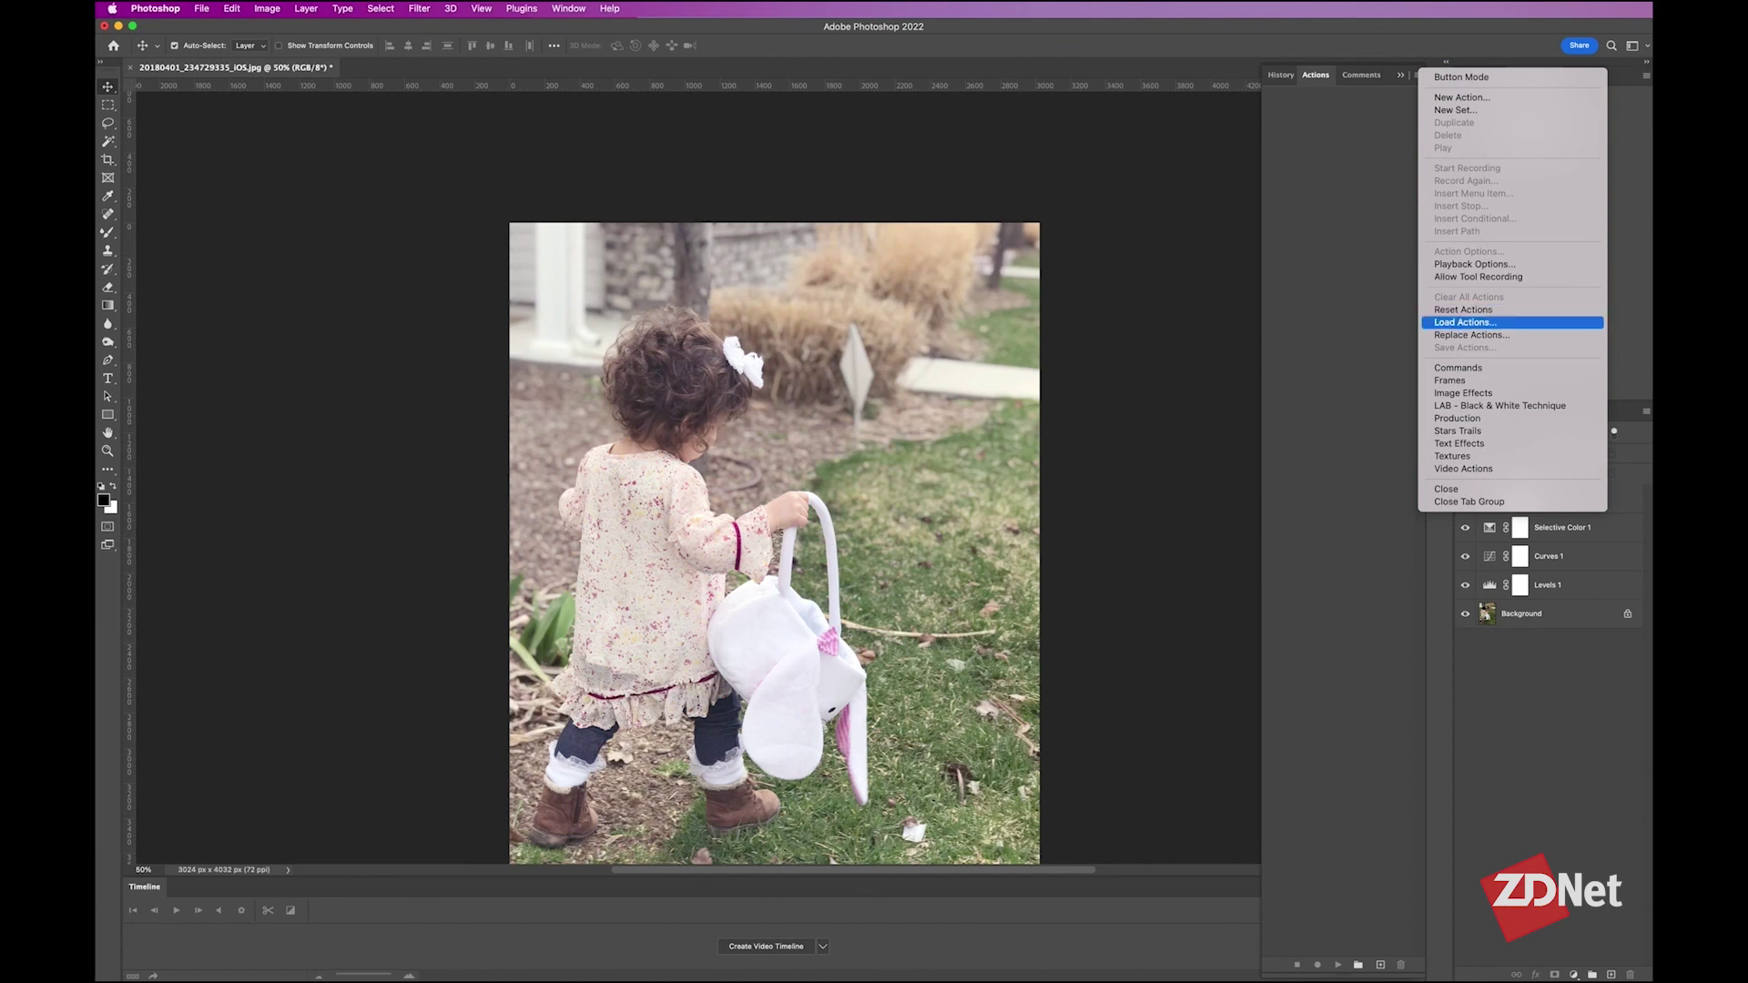
pyautogui.click(1464, 323)
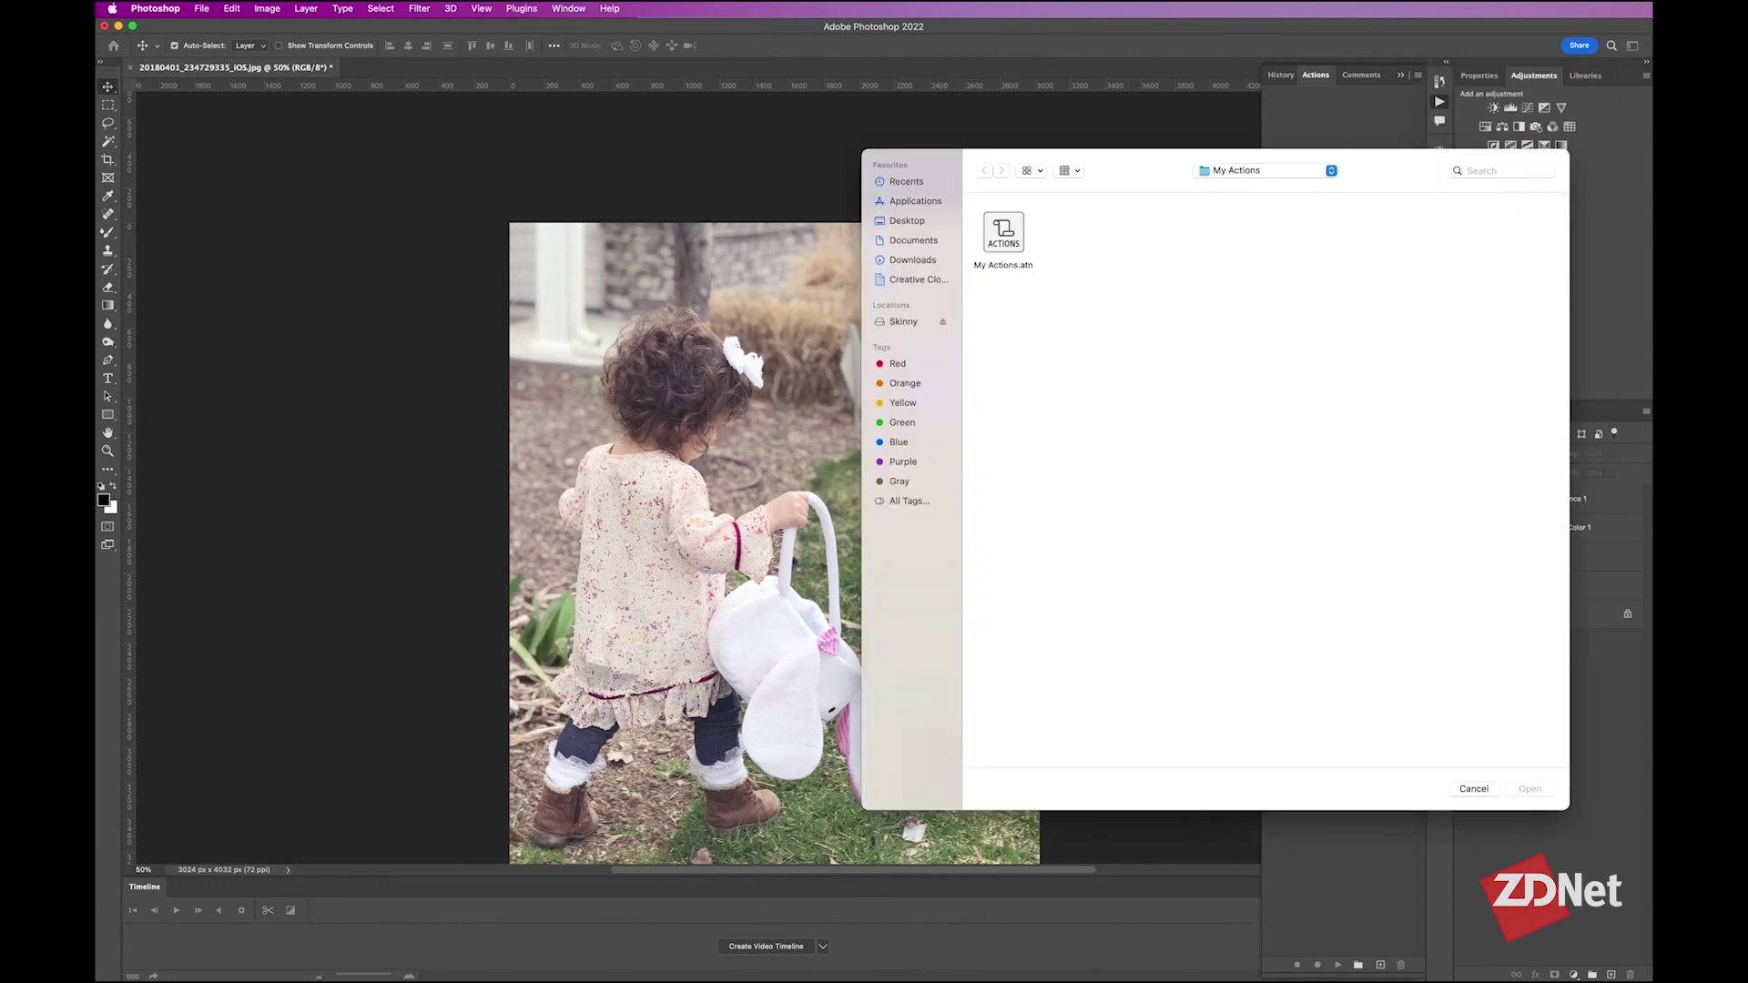
pyautogui.doubleClick(1003, 232)
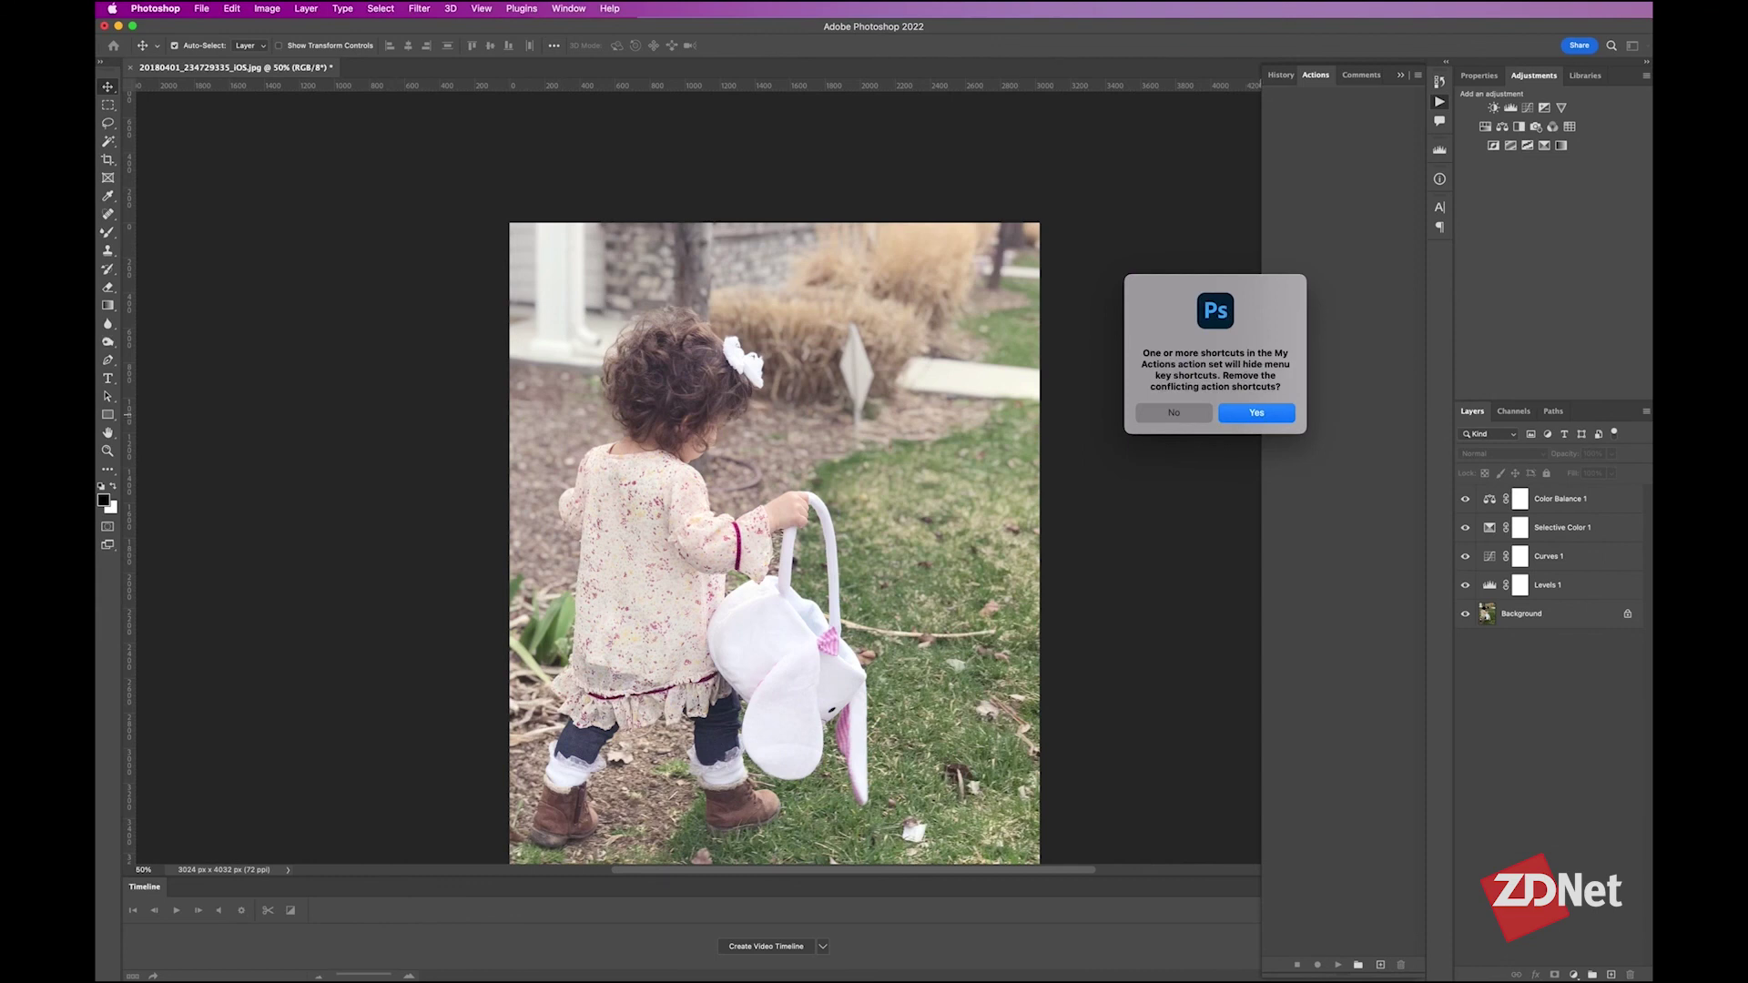
pyautogui.press('Return')
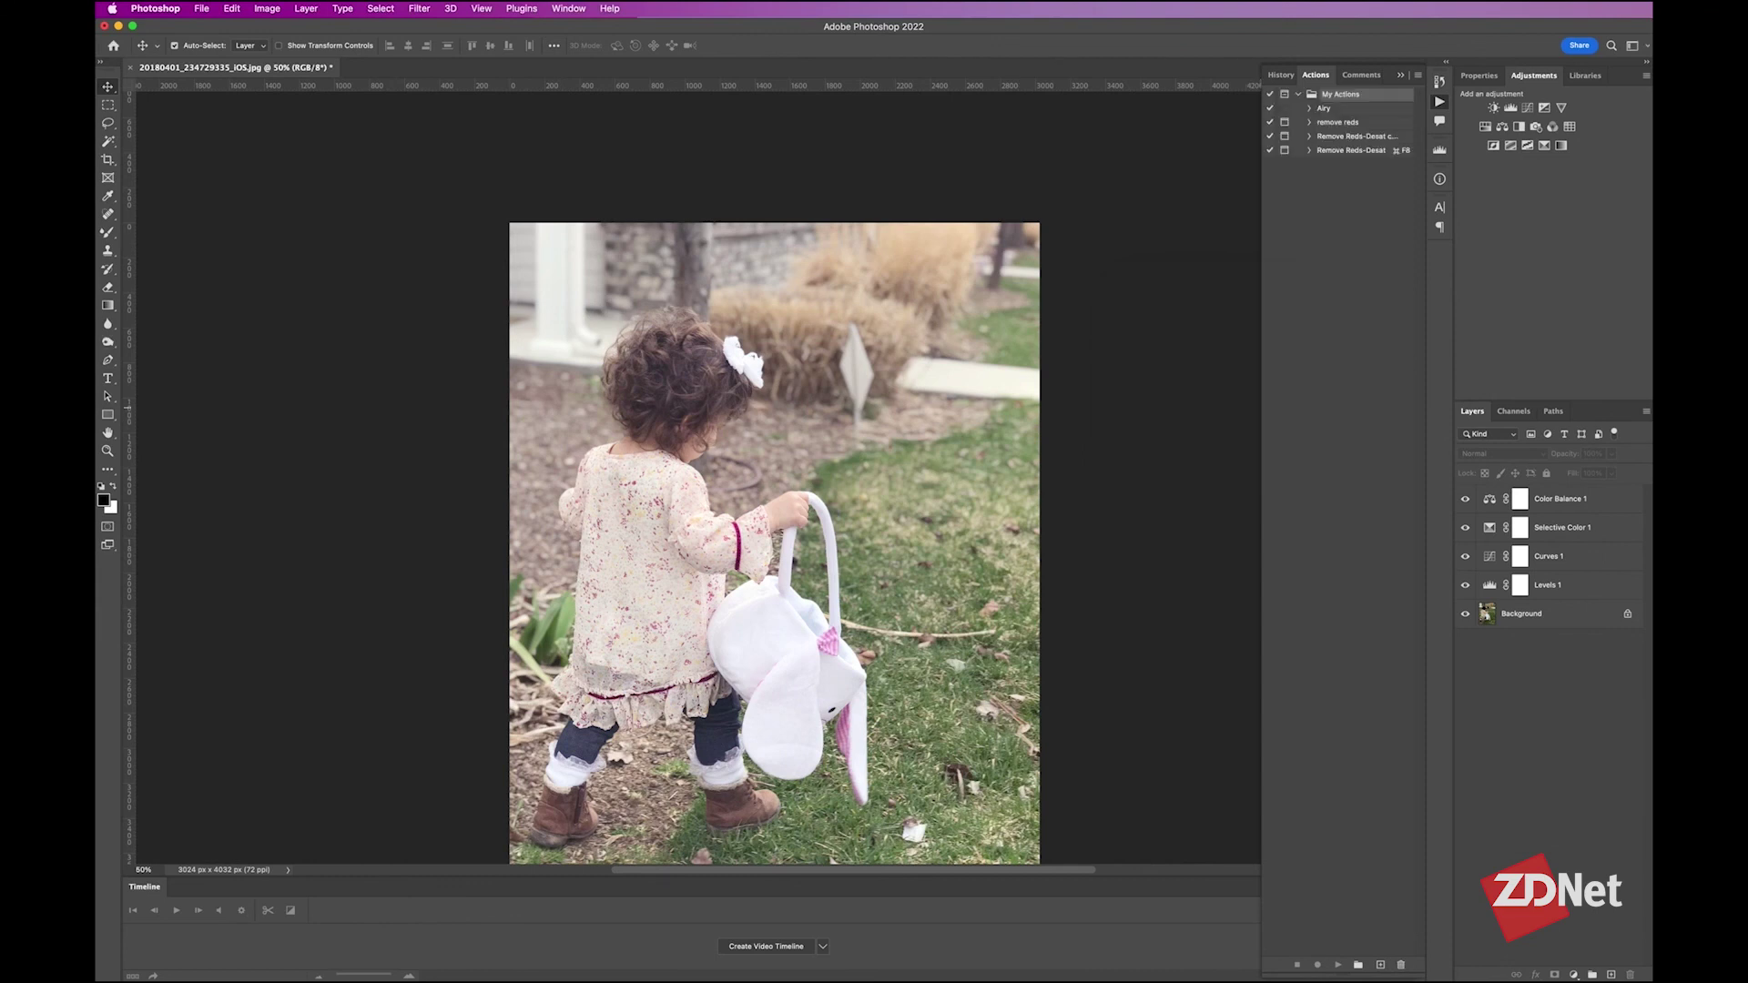
# - Select the loaded Airy action, and delete the four adjustment layers from Levels 1 to Color Balance 1
pyautogui.click(1347, 108)
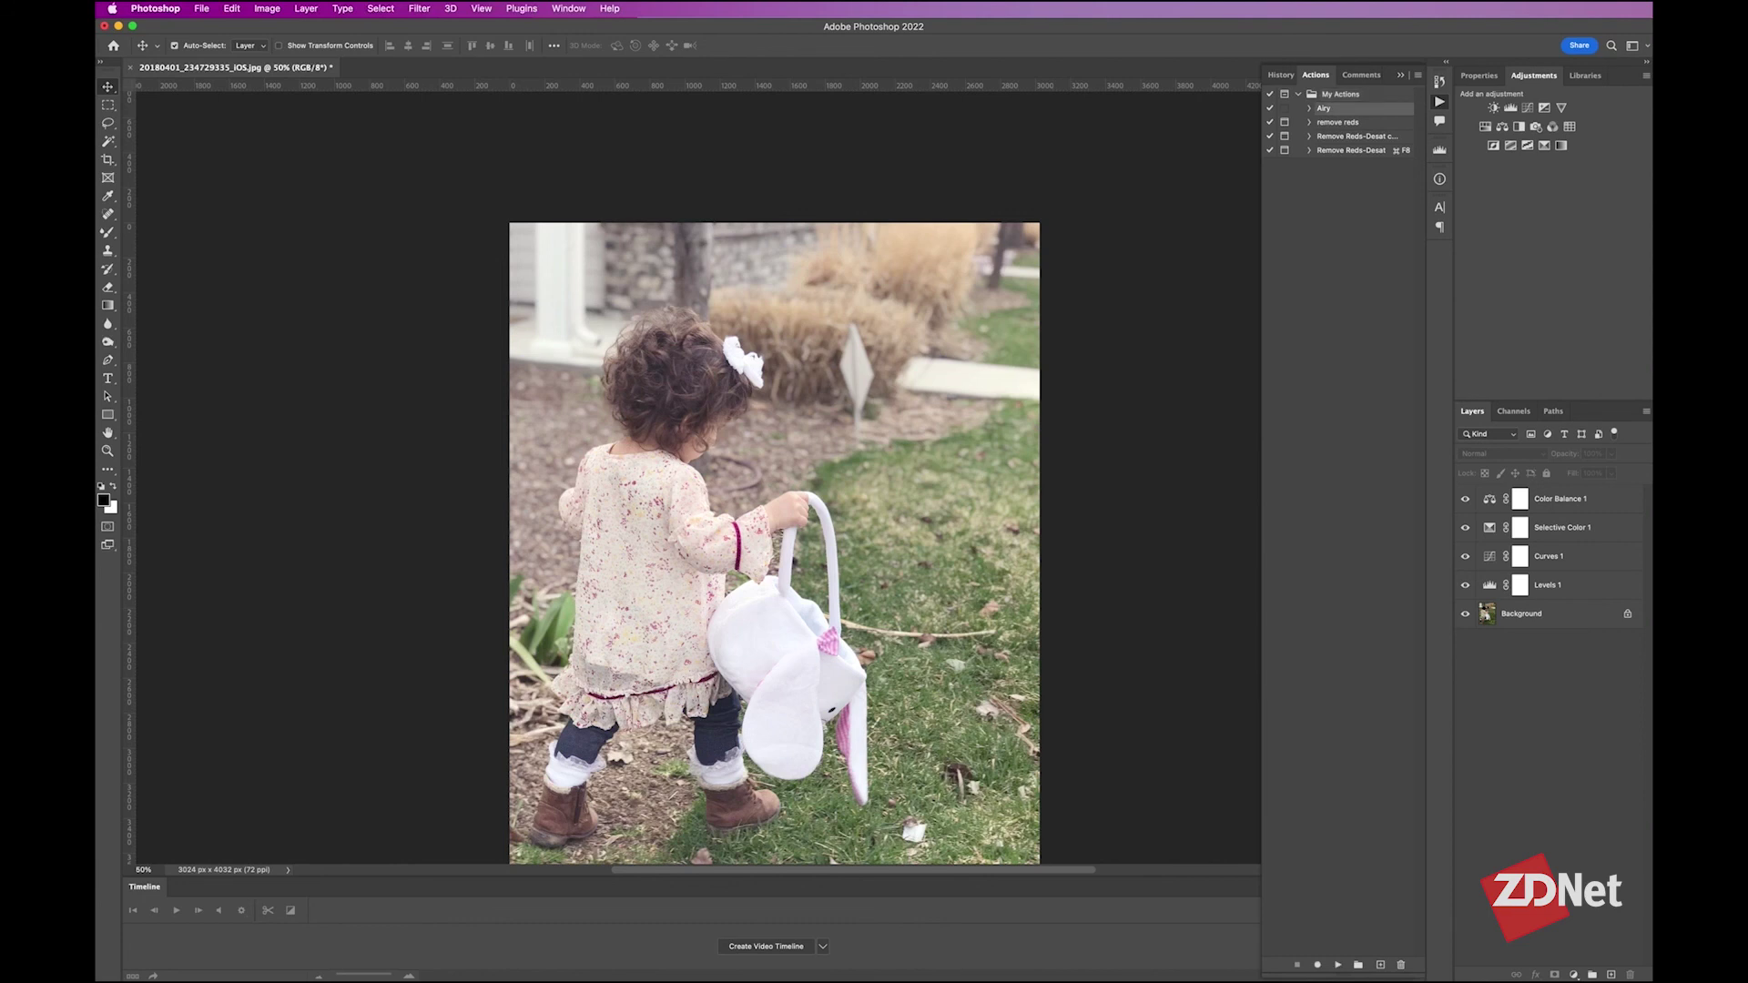
pyautogui.click(1520, 584)
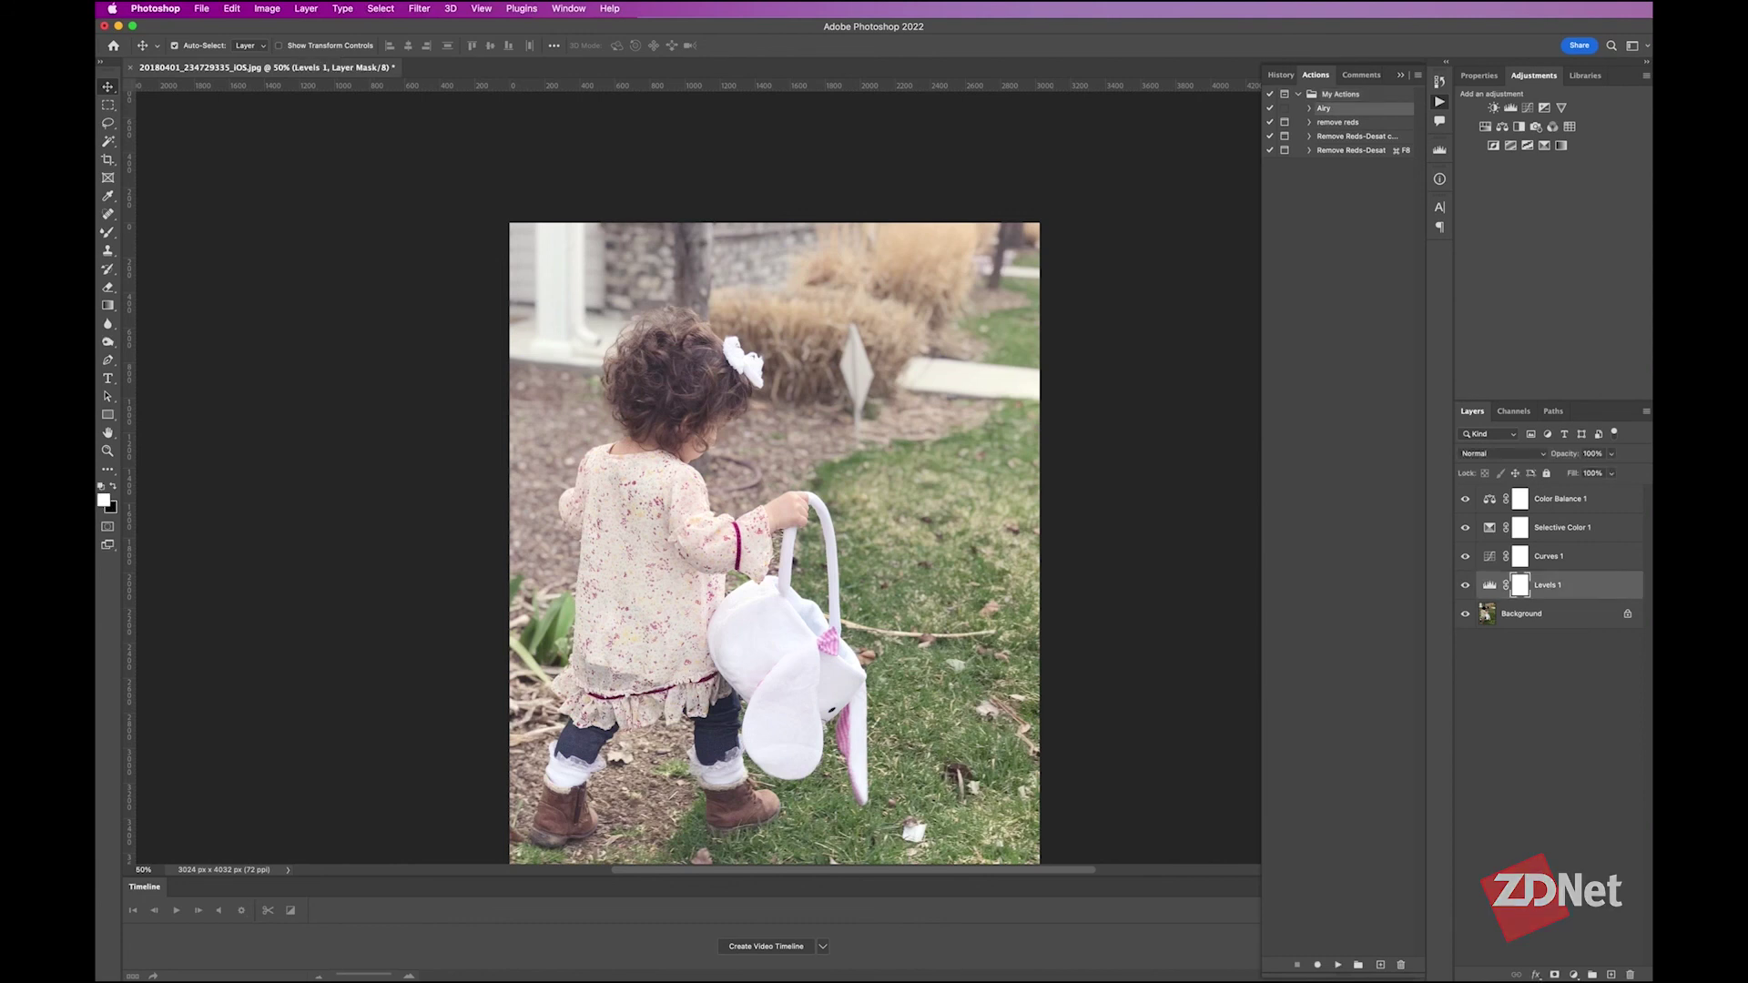
pyautogui.keyDown('shift'); pyautogui.click(1559, 499); pyautogui.keyUp('shift')
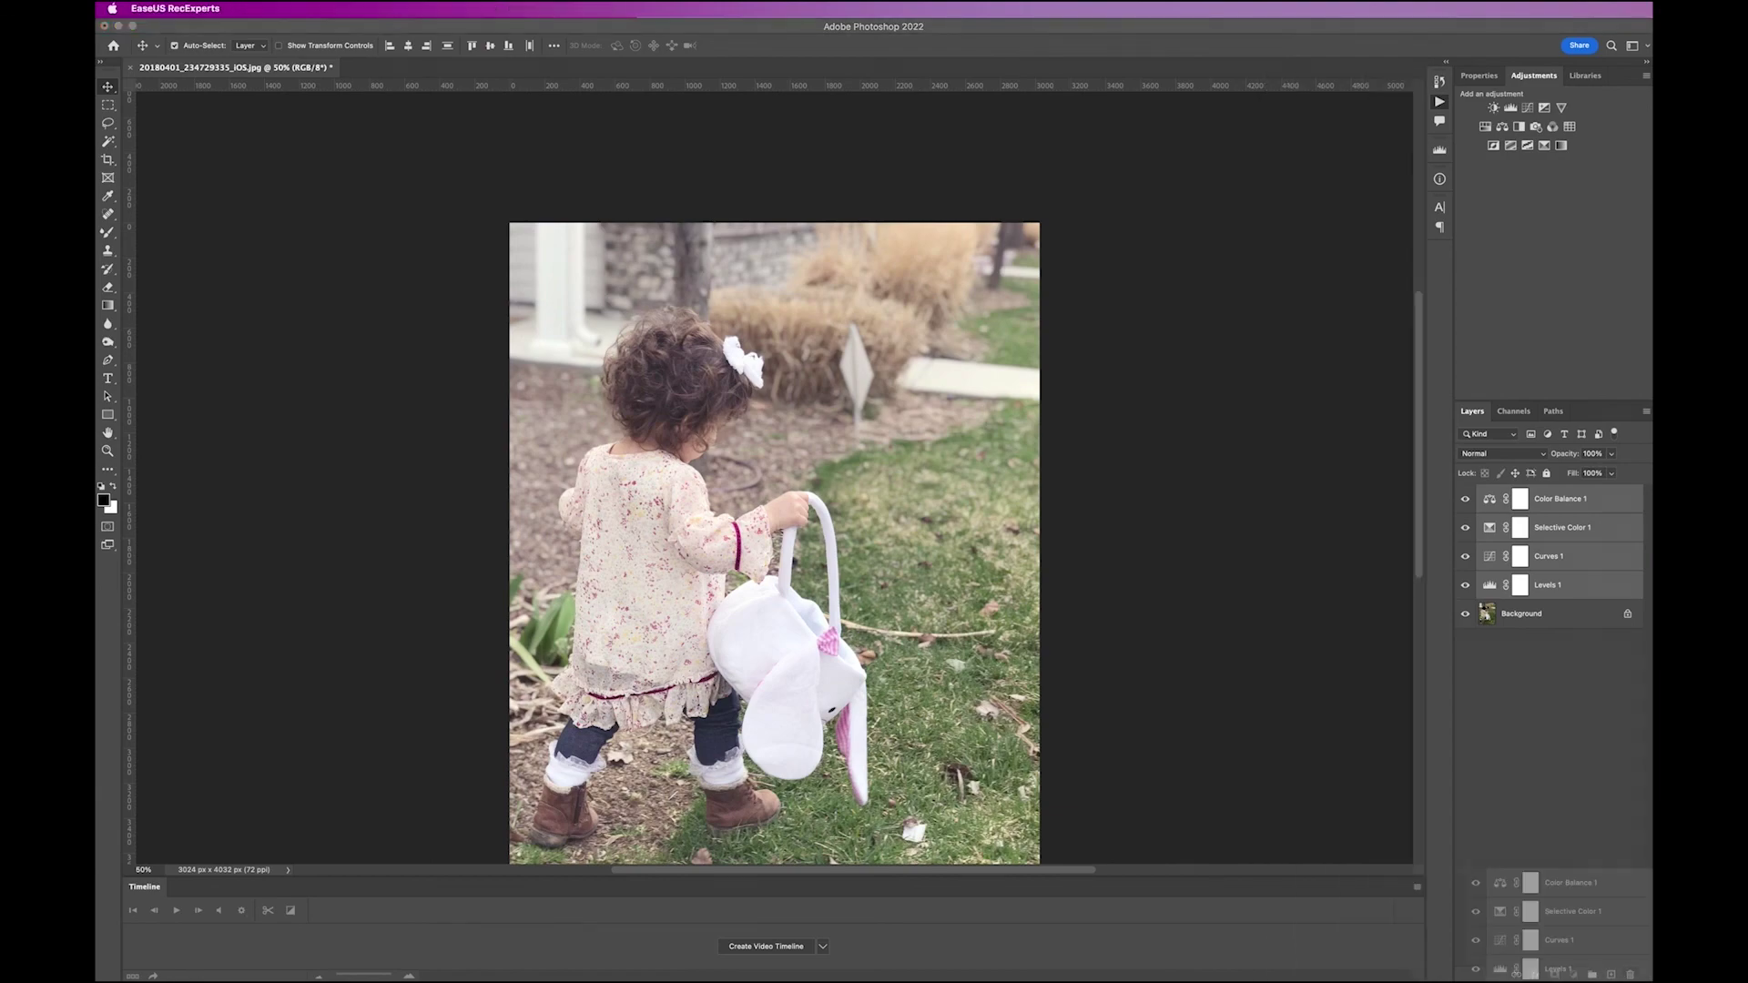